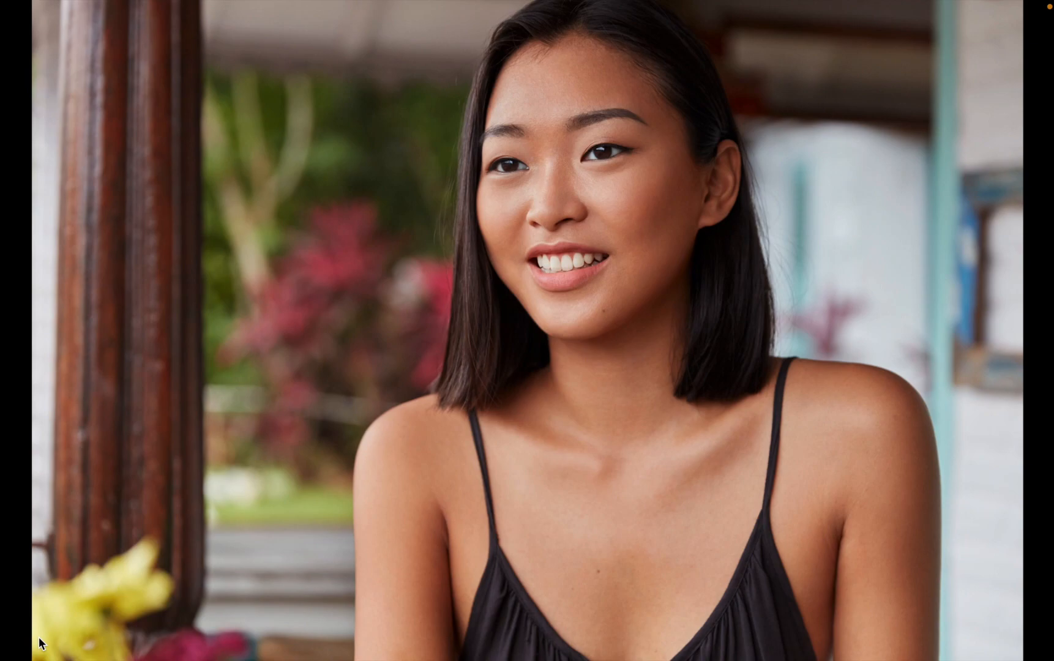
key(Right)
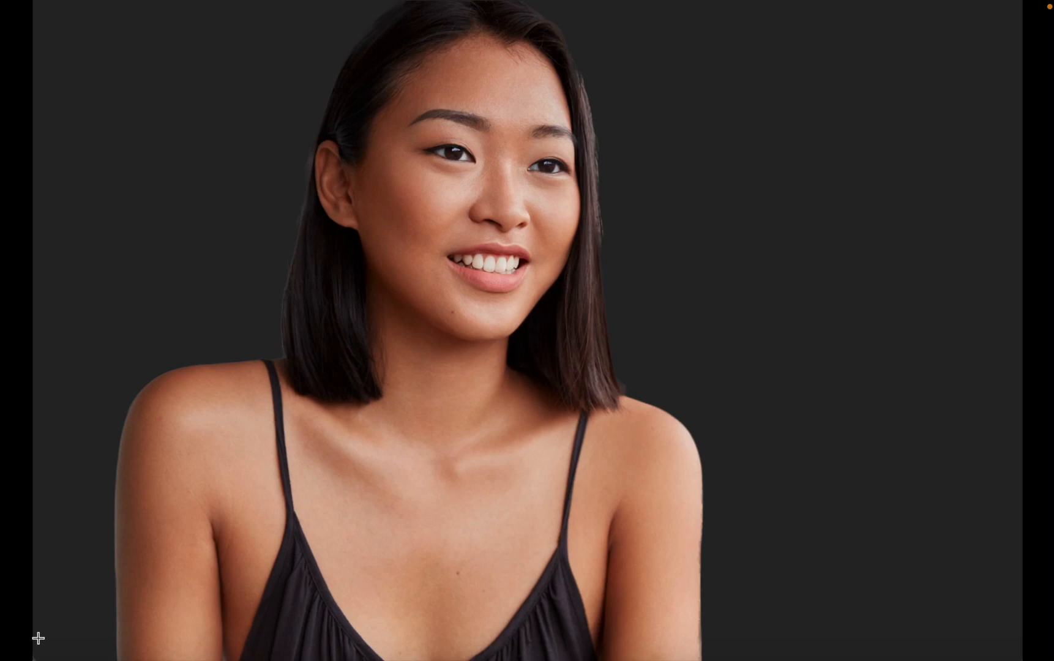
key(Right)
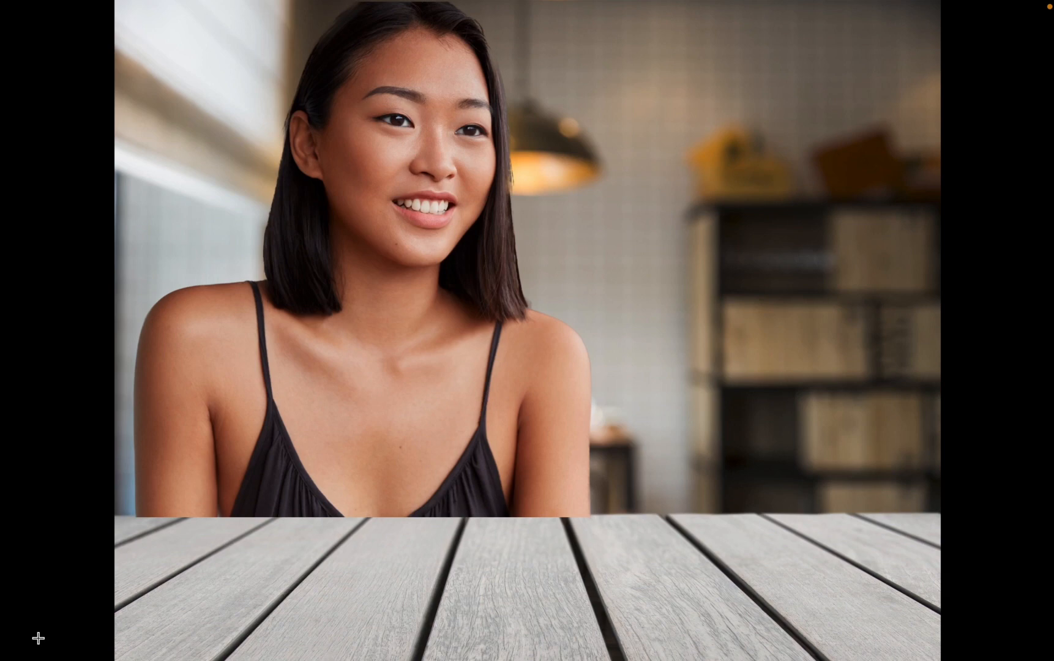
key(Right)
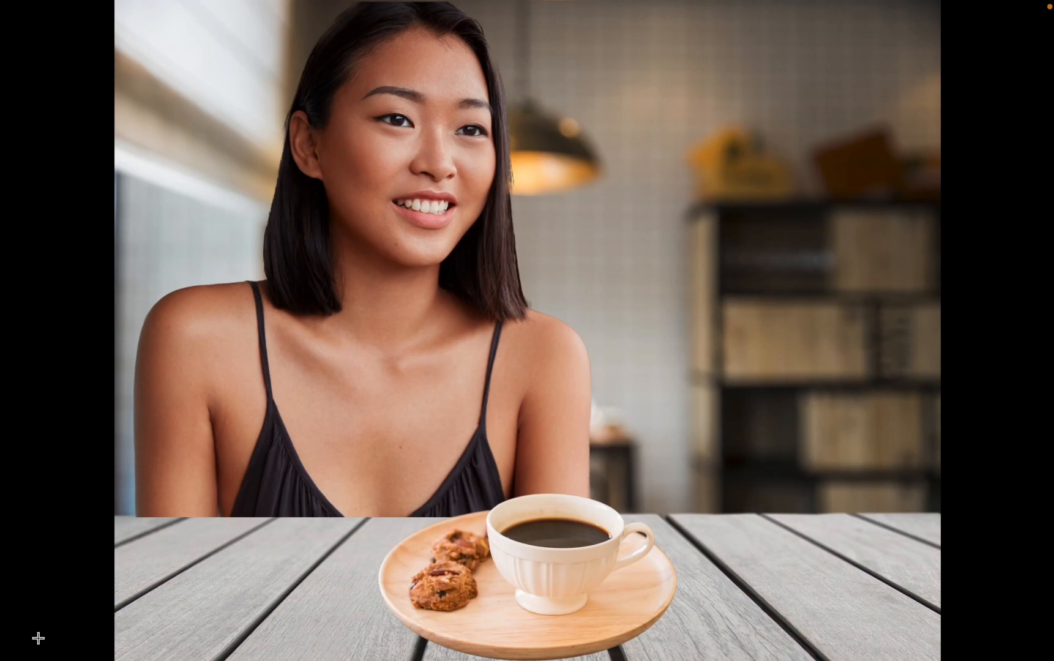
key(Right)
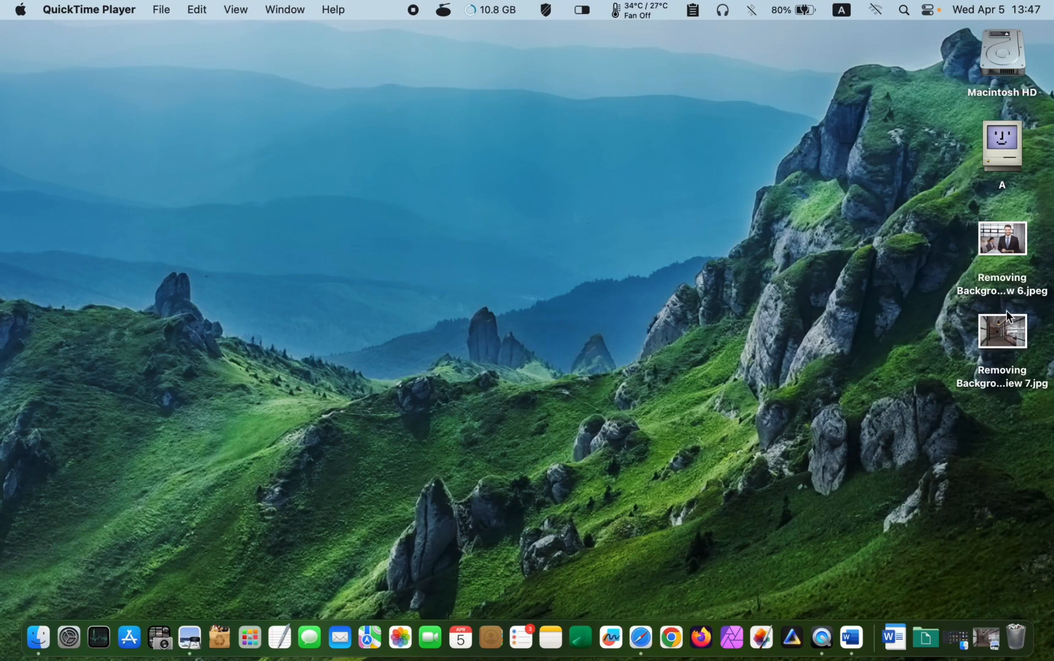
Step: Open "Removing Background in Preview 6.jpeg" in Preview and remove its background, converting the document to PNG
right_click(1003, 251)
mouse_move(769, 271)
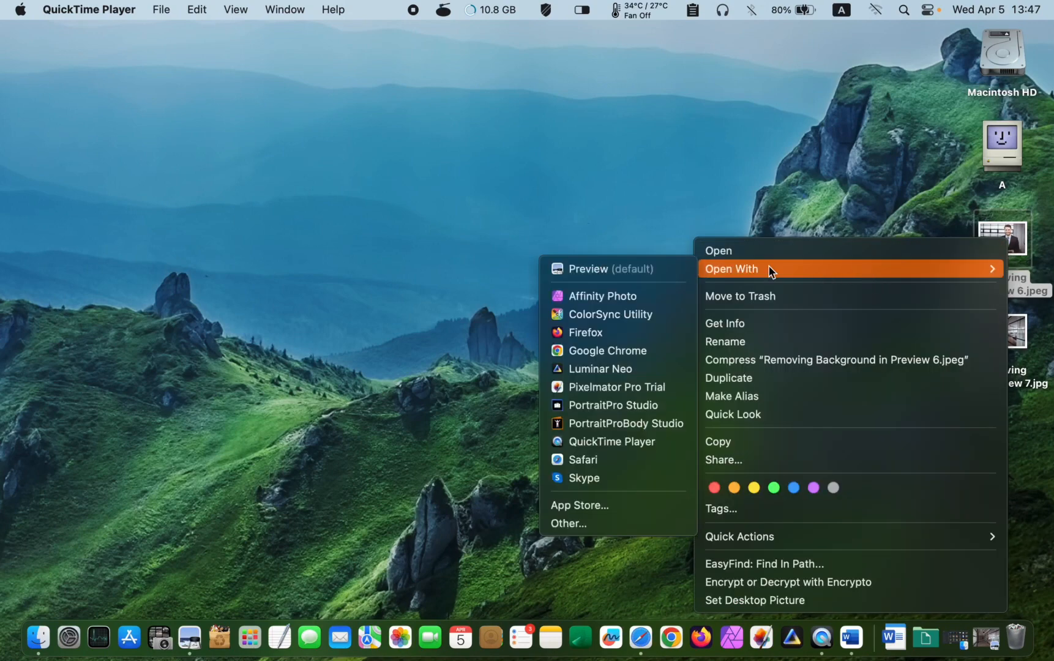
click(638, 270)
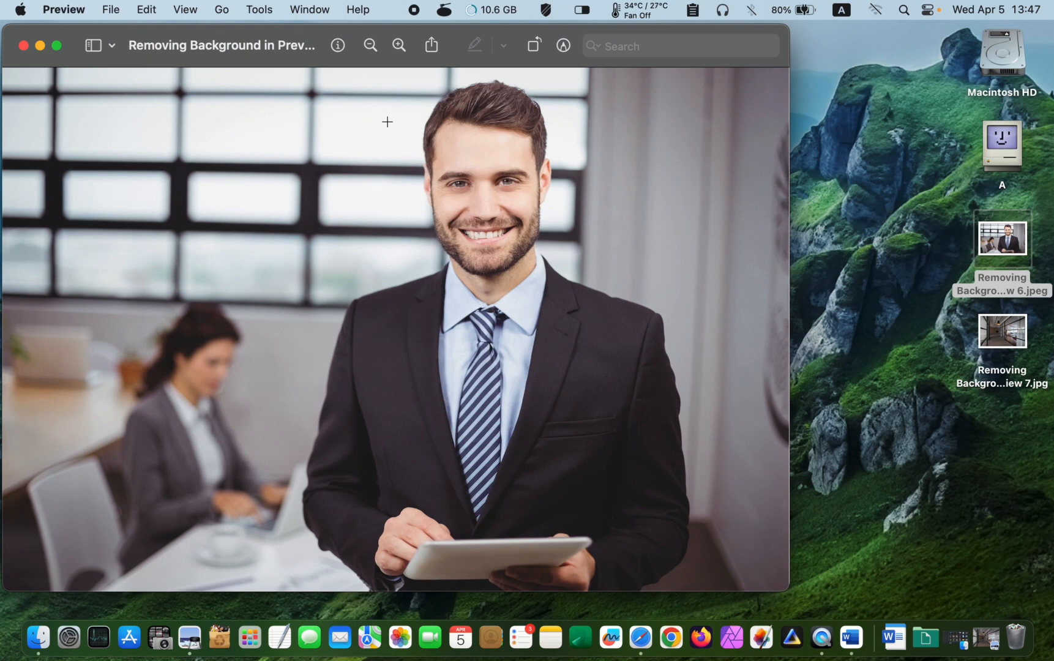
click(263, 10)
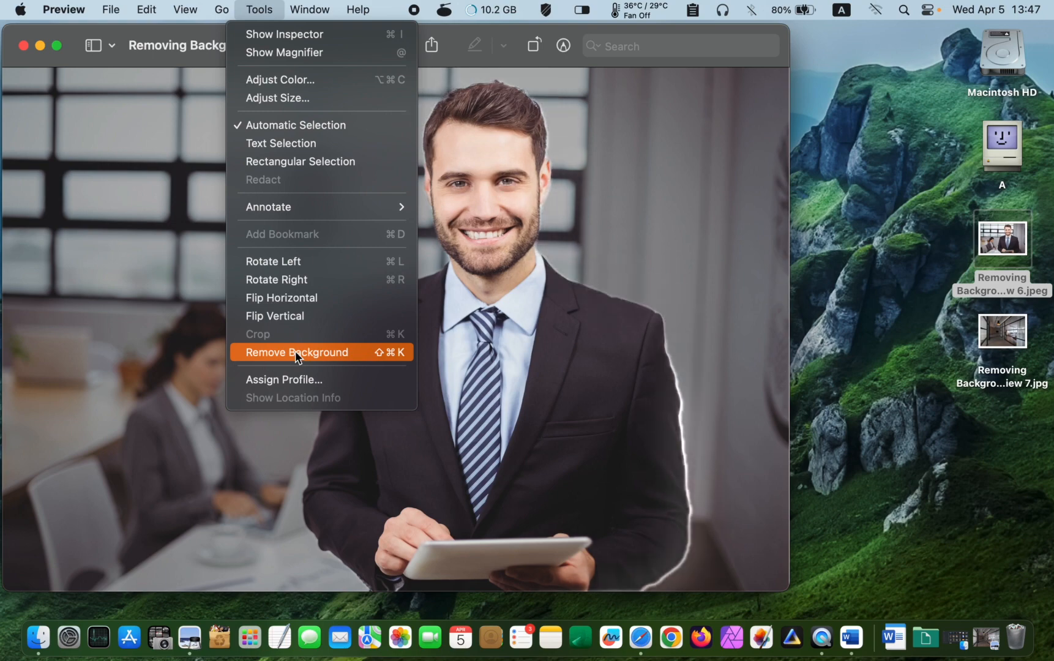
click(295, 352)
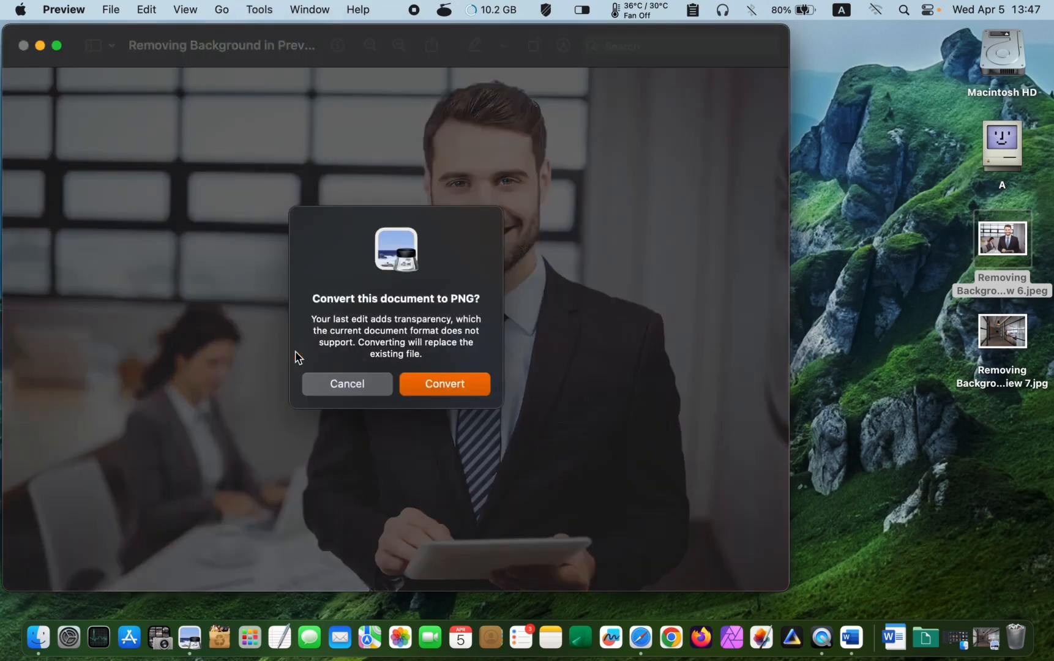
click(432, 392)
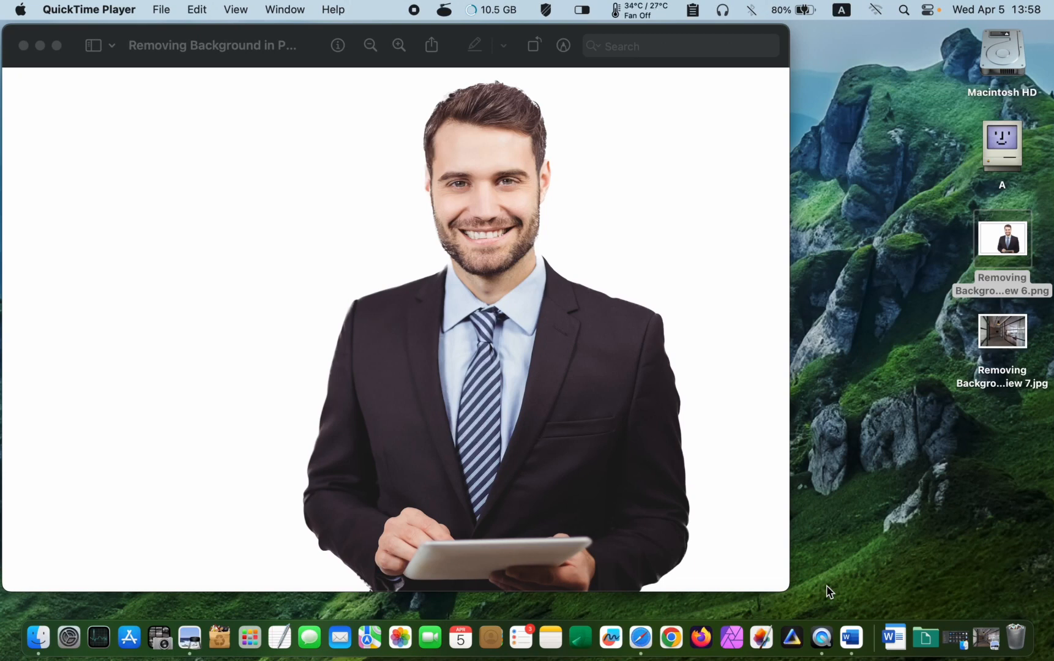
Step: Copy the cut-out of the man in the suit and paste it into the office interior image "Removing Background in Preview 7.jpg"
click(204, 11)
click(305, 30)
click(145, 9)
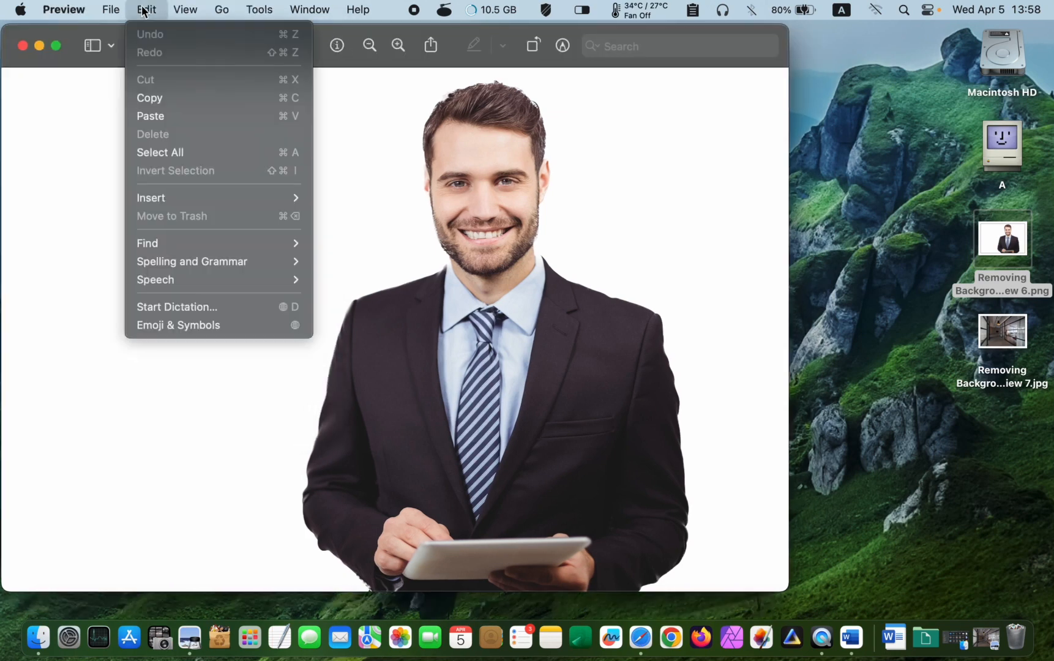
click(157, 99)
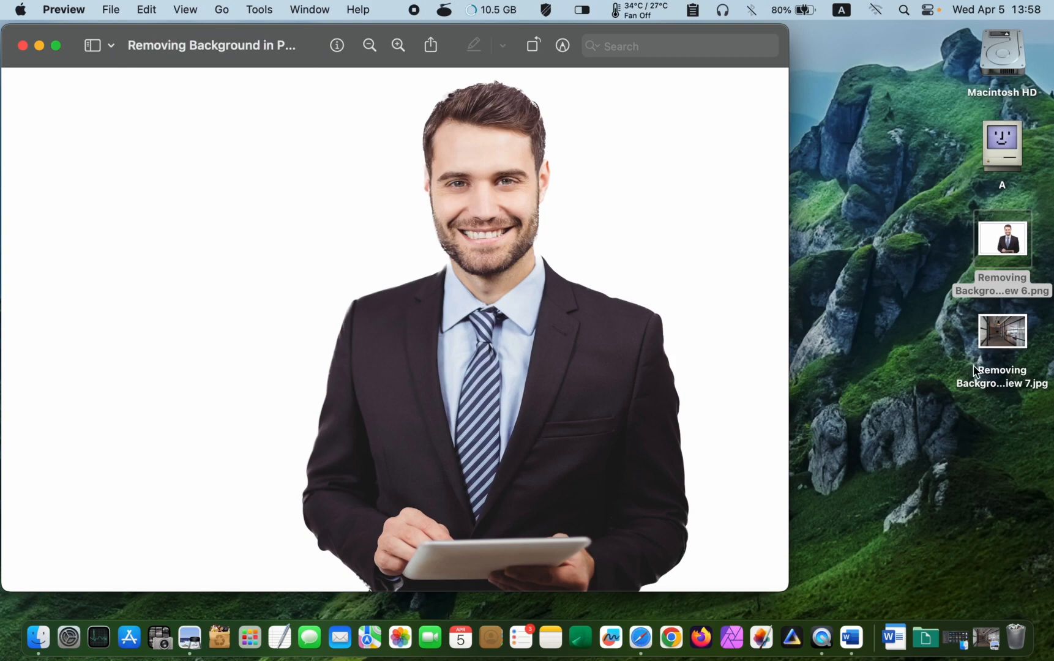
double_click(1001, 340)
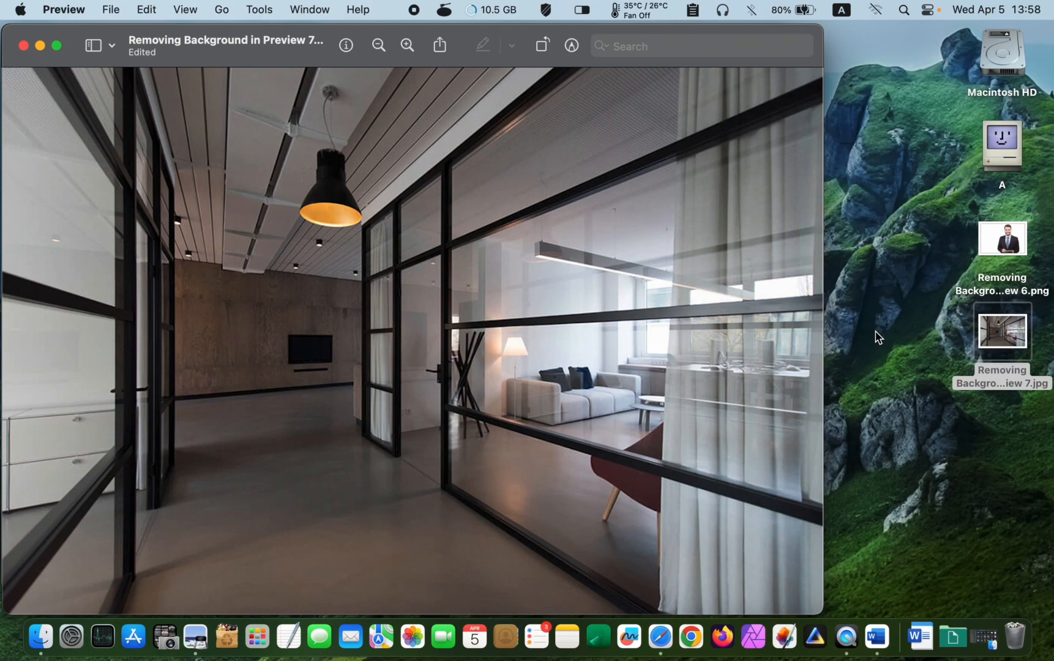
key(super+v)
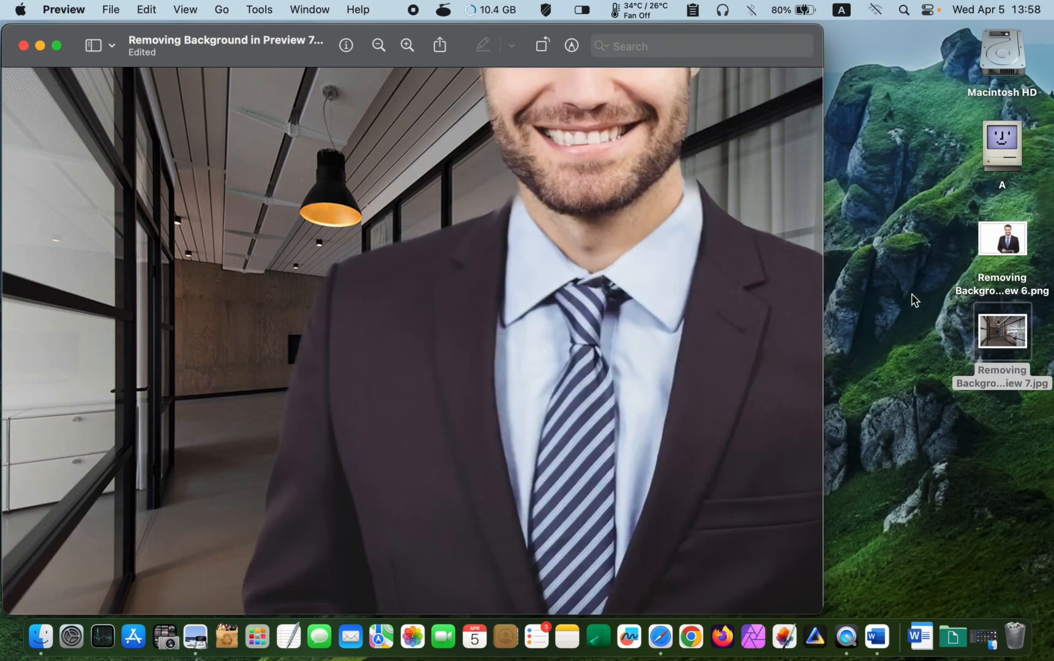
Step: Shrink the pasted man and place him just right of centre in the office, with his tablet near the image's lower edge
drag(670, 245, 448, 385)
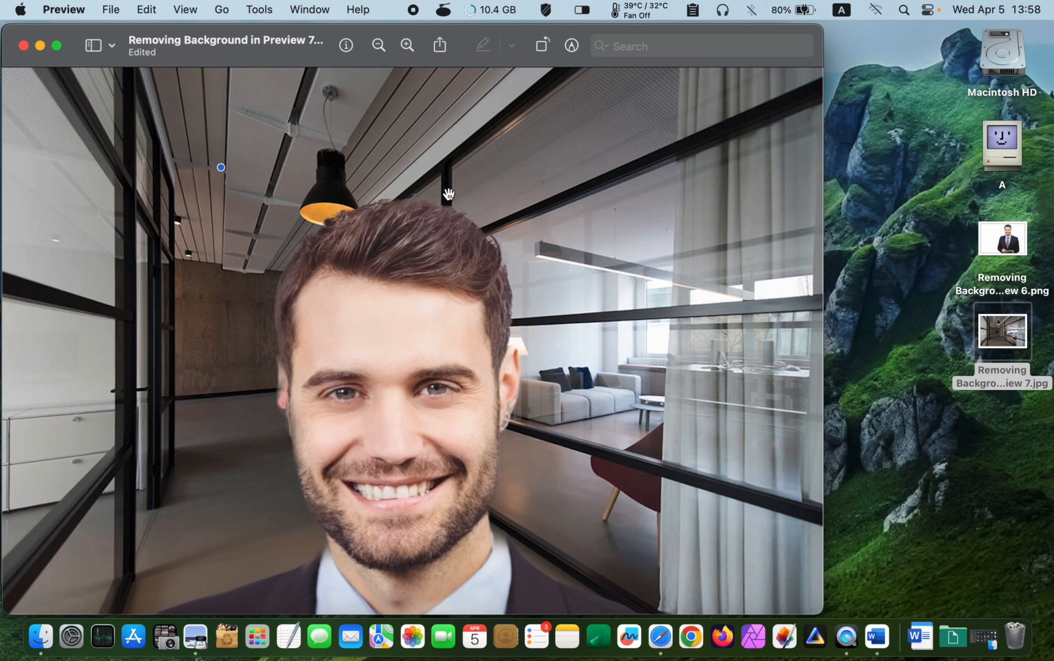
drag(447, 193, 243, 197)
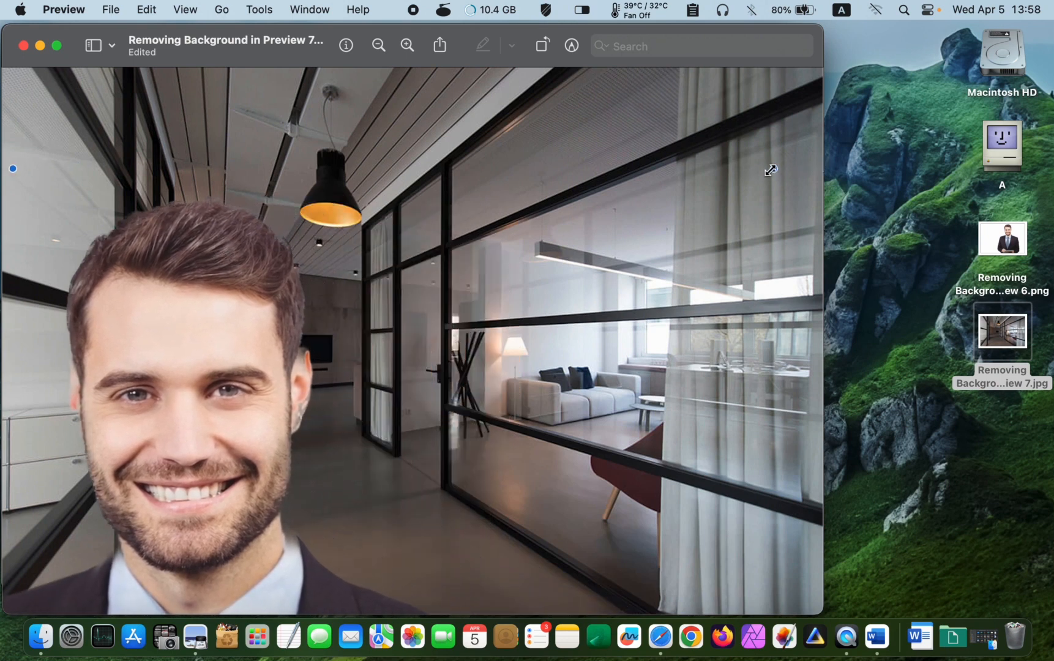
drag(774, 169, 458, 329)
drag(96, 446, 307, 238)
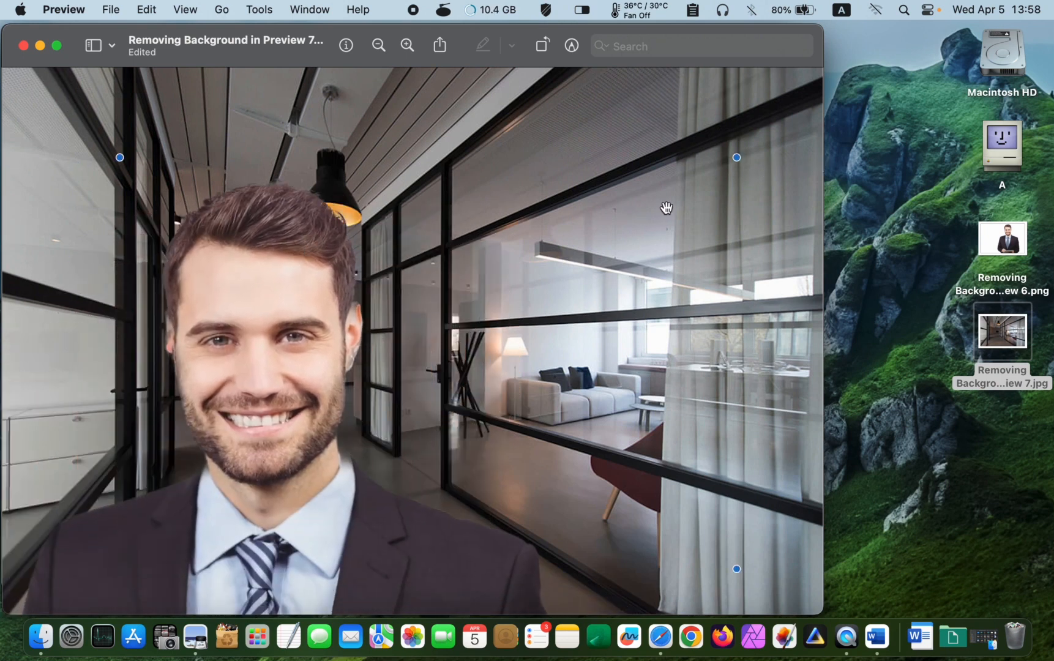
drag(741, 158, 367, 449)
drag(56, 508, 476, 215)
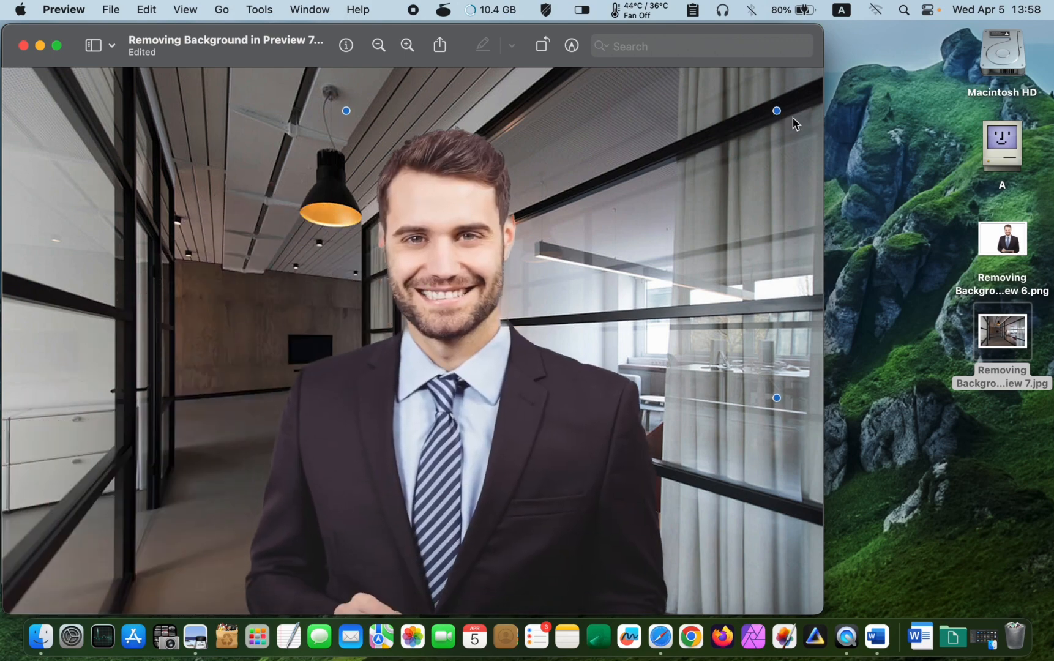
drag(776, 111, 612, 273)
drag(325, 460, 506, 394)
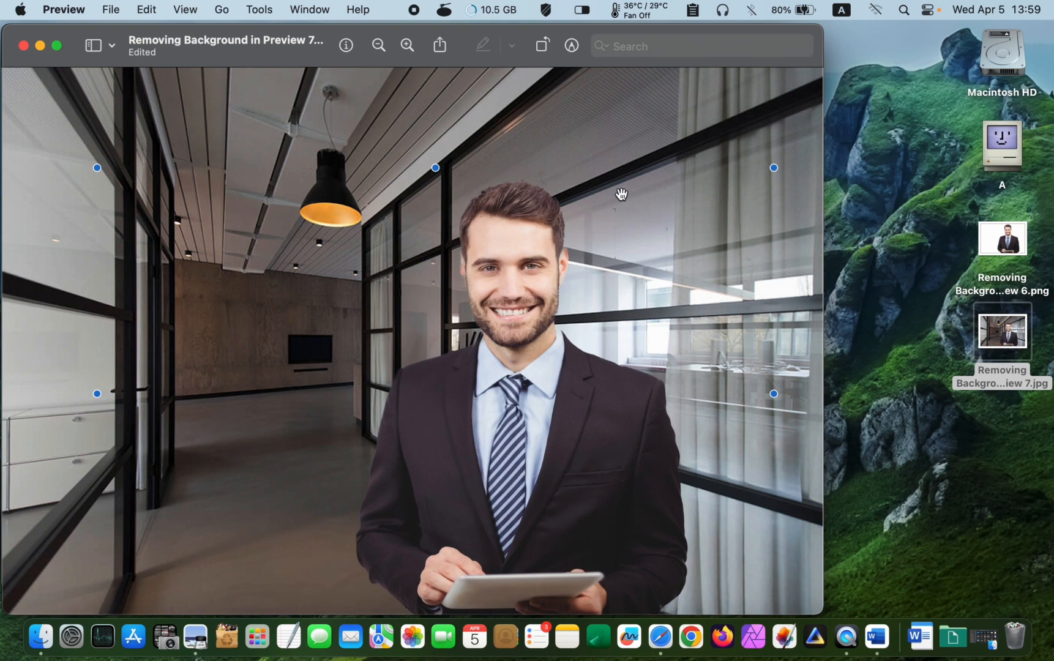
click(633, 107)
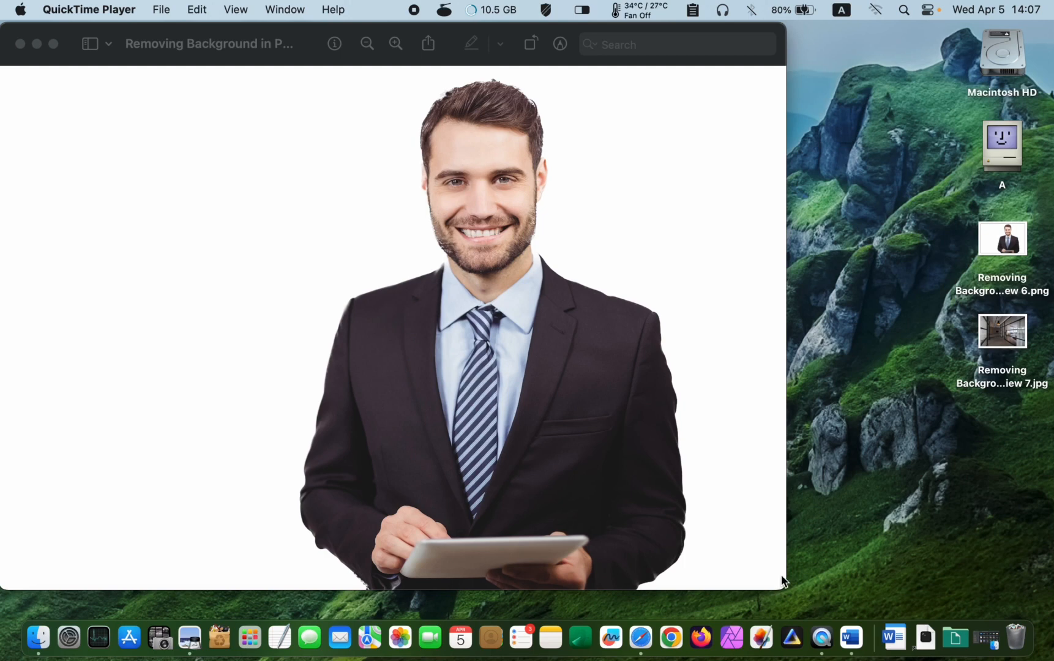
Step: Crop the cut-out portrait in the "Removing Background in Preview 6" PNG to the head and collar using a rectangular selection about 493 px wide
click(544, 35)
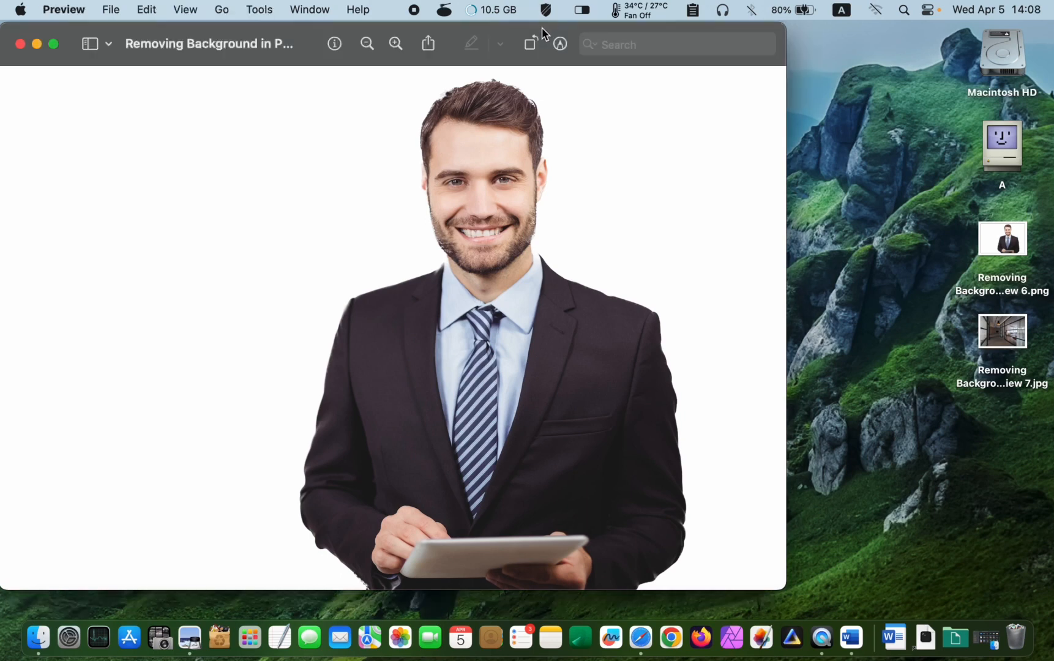
click(560, 43)
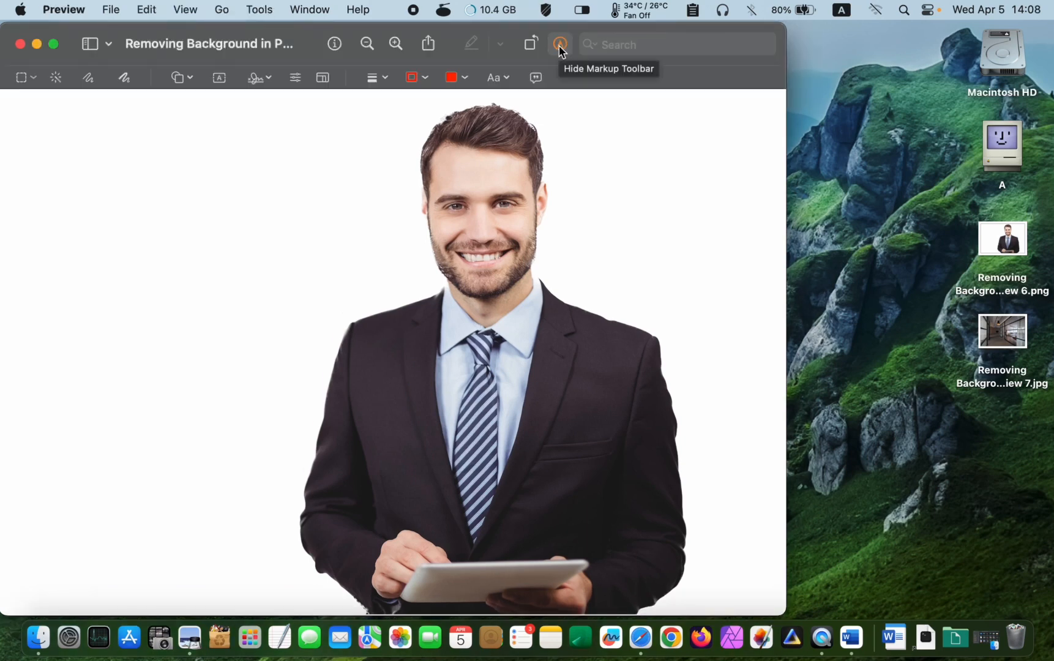
click(35, 79)
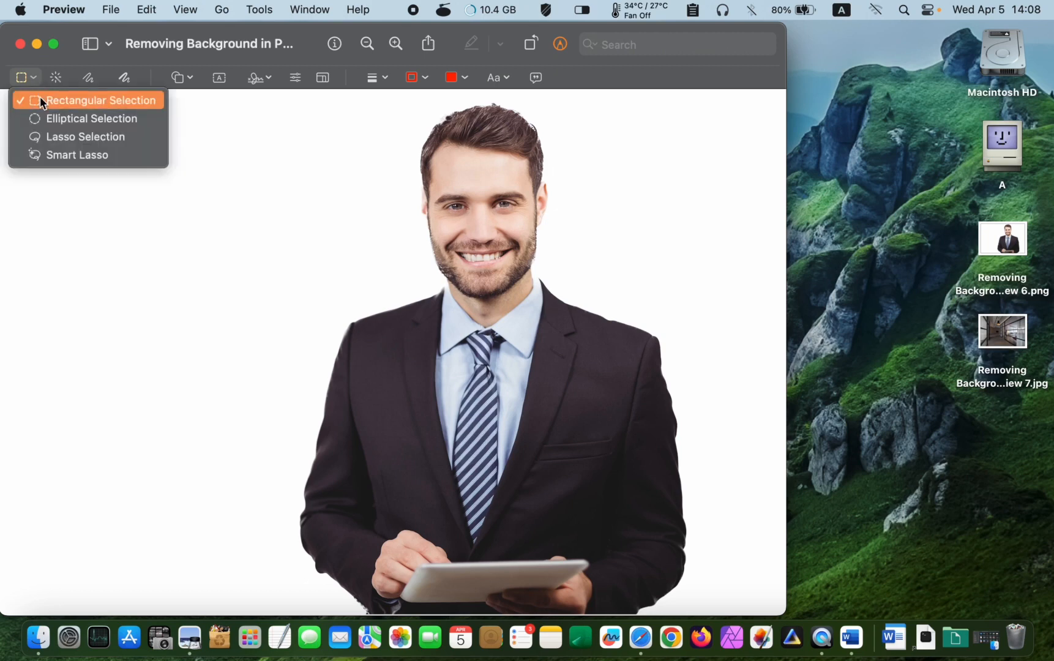
click(42, 101)
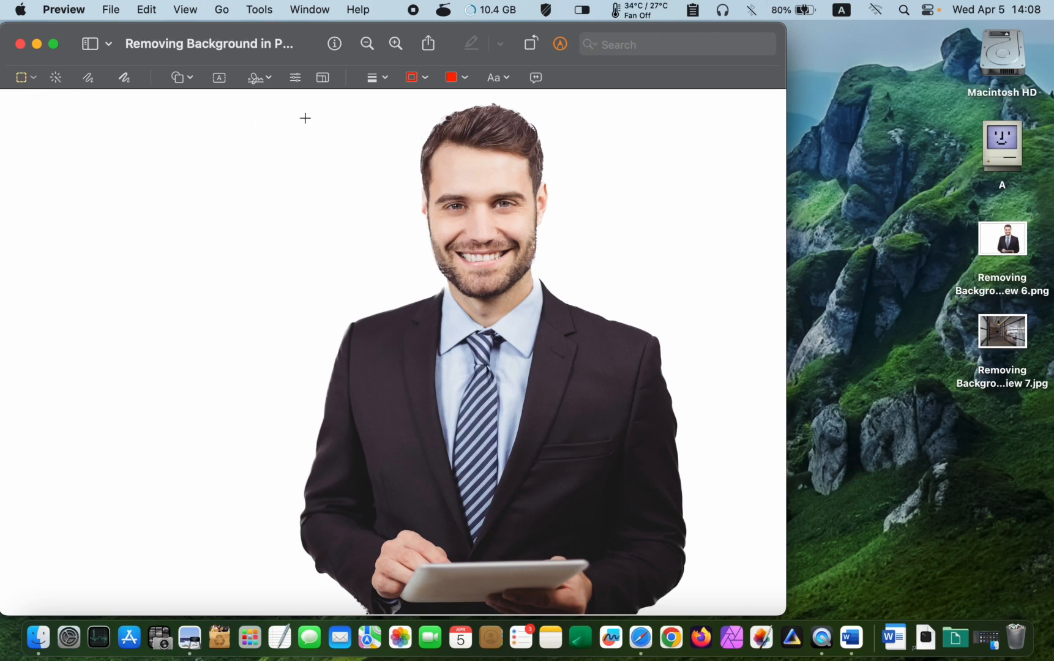
drag(385, 98, 595, 318)
drag(597, 211, 583, 210)
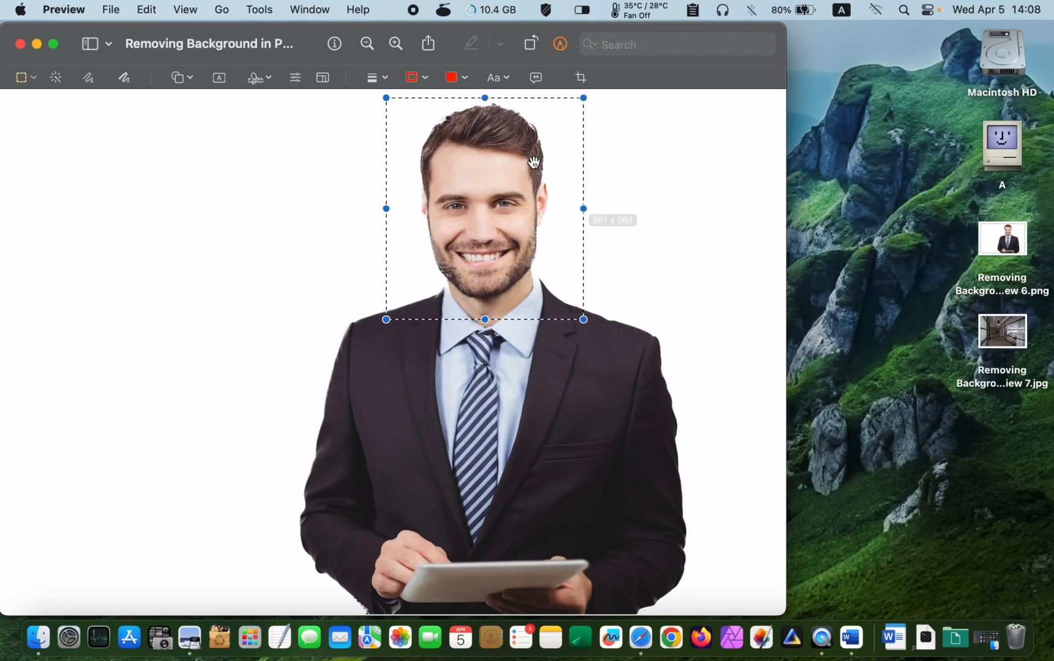
drag(487, 98, 487, 93)
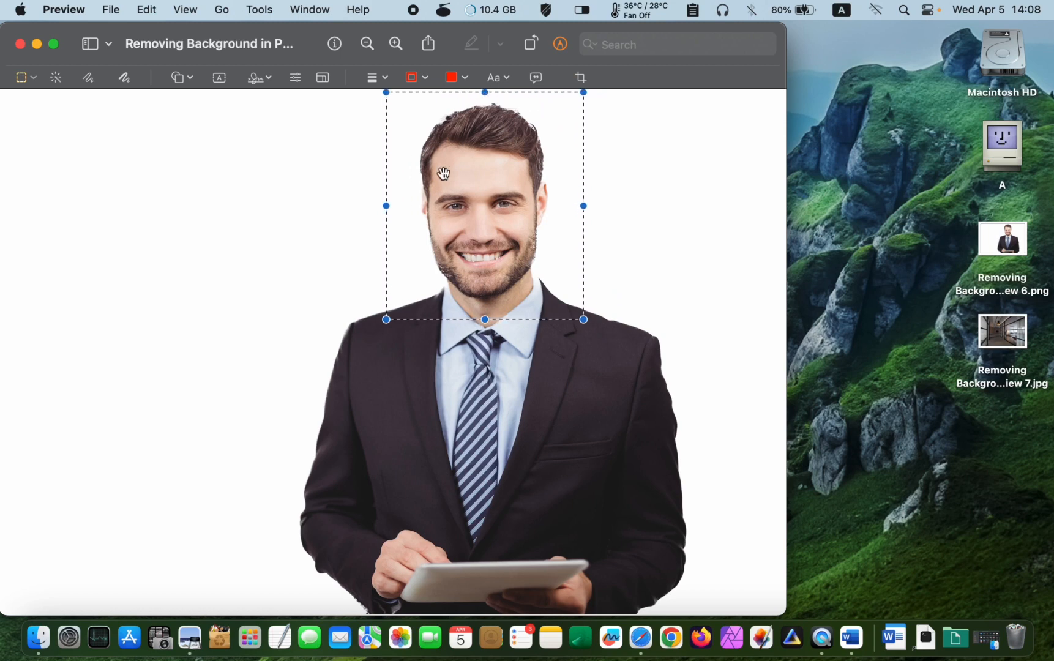
drag(386, 208, 389, 206)
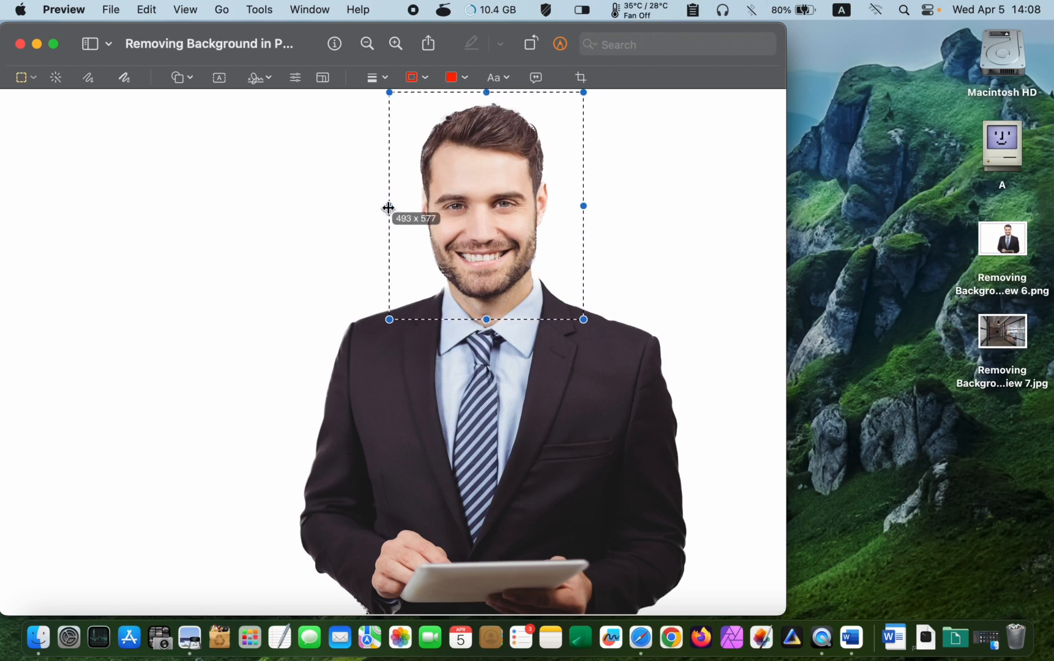
drag(487, 318, 489, 345)
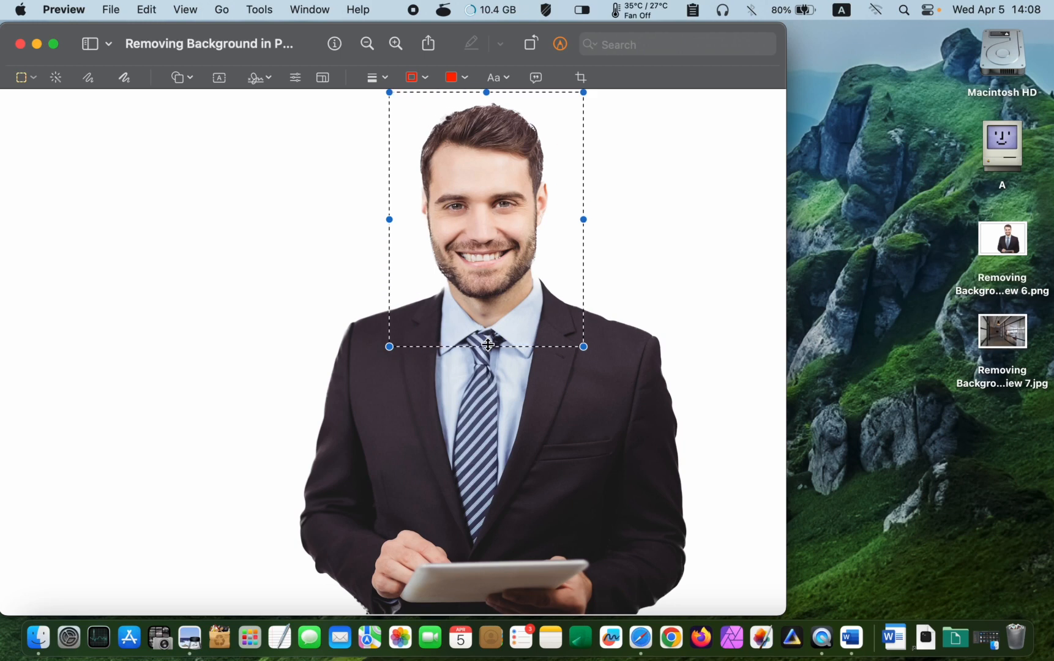
click(581, 78)
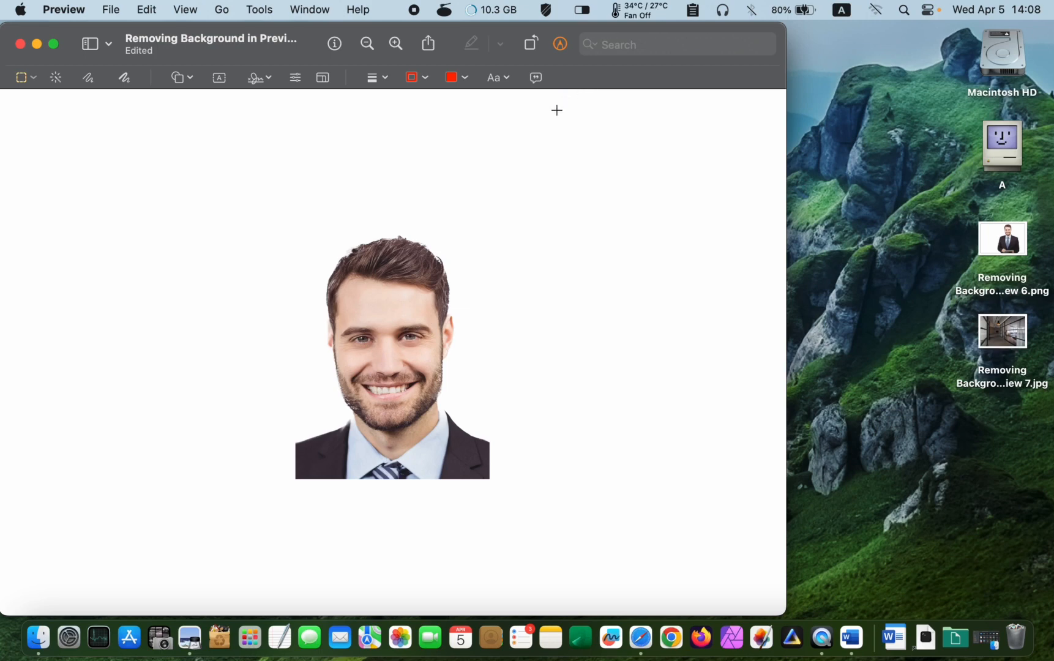
Step: Copy the entire cropped portrait and paste it into the empty area above the email section of the Resume document in Word
key(super+a)
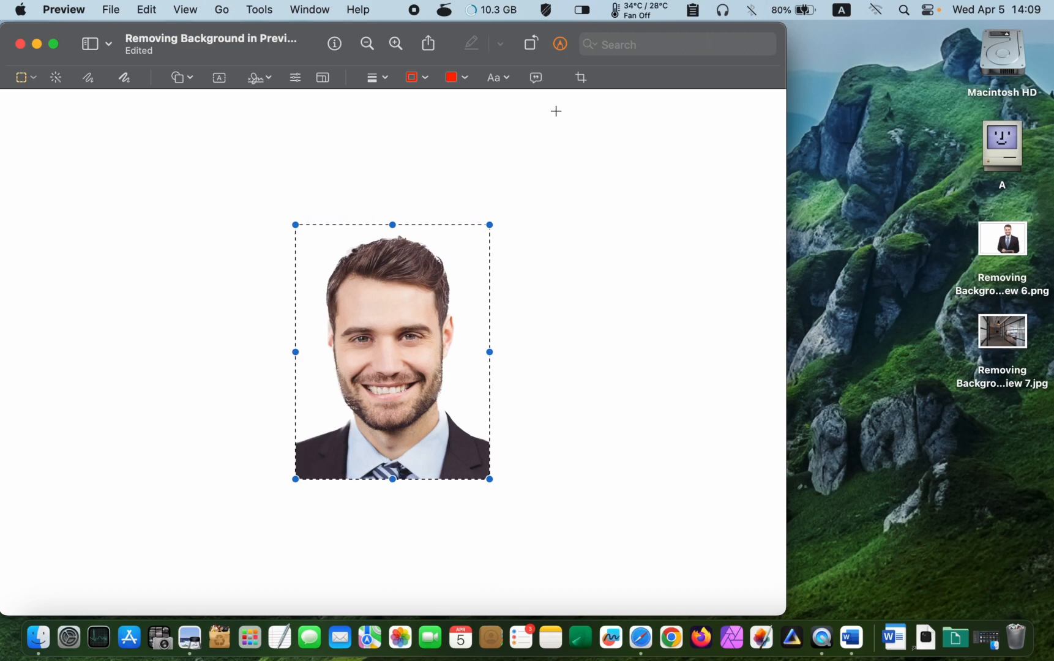
click(926, 640)
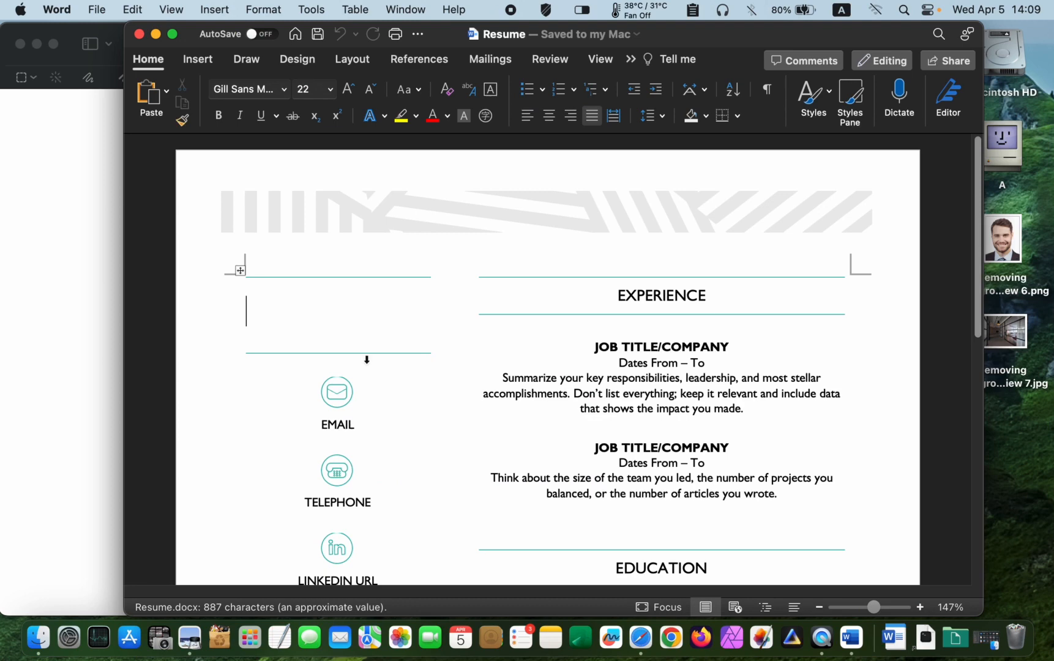
key(super+v)
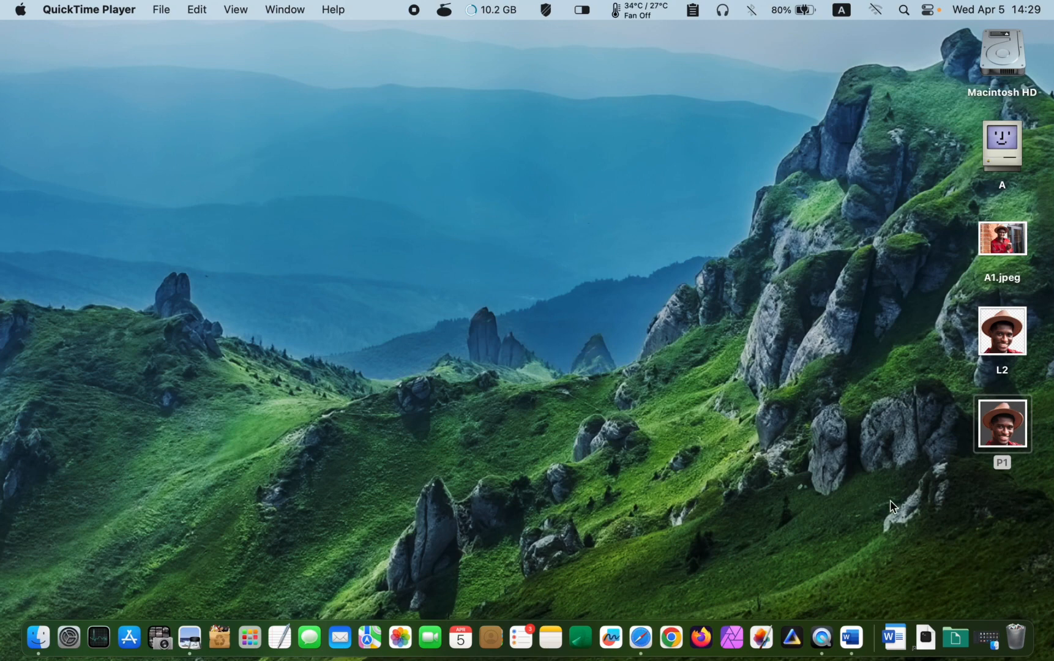
Step: Open A1.jpeg in Preview and remove the background behind the man in the hat, converting the document to PNG
double_click(998, 248)
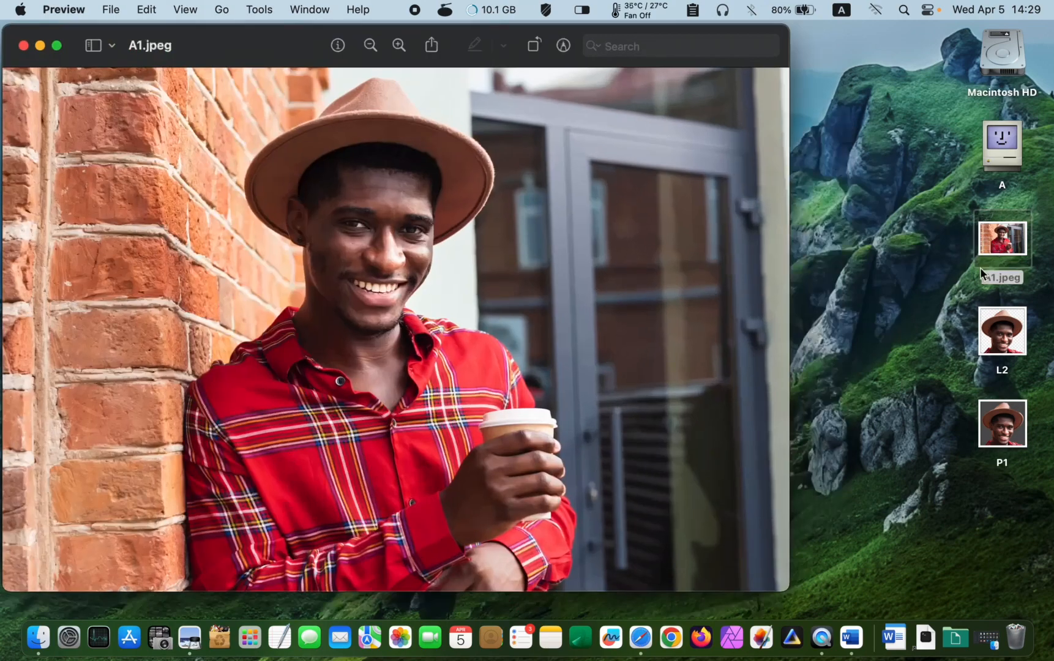
click(258, 11)
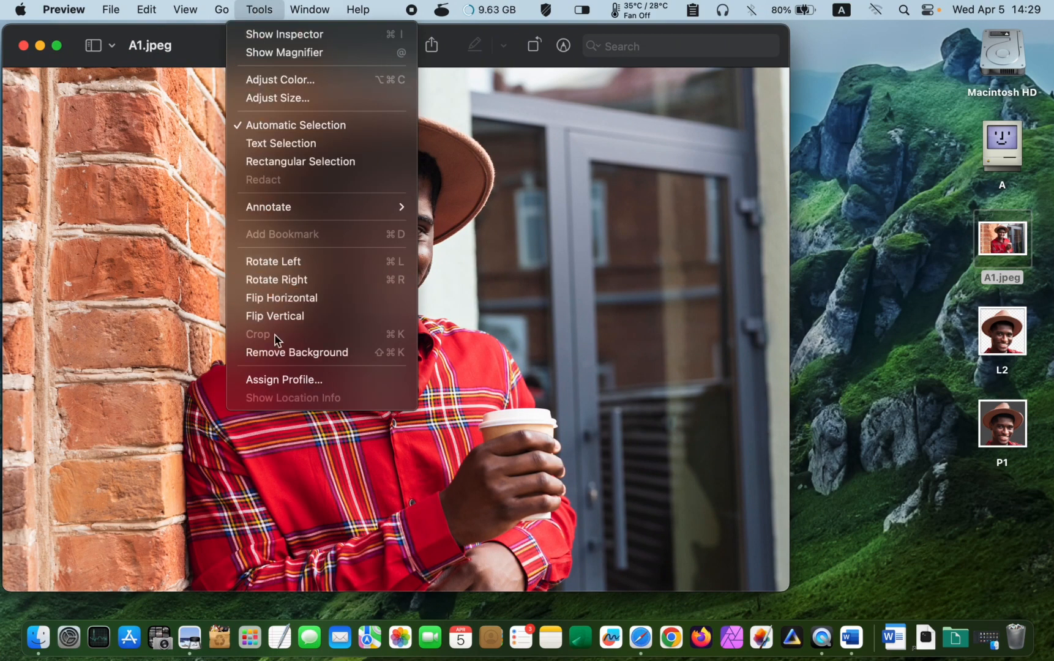
click(283, 359)
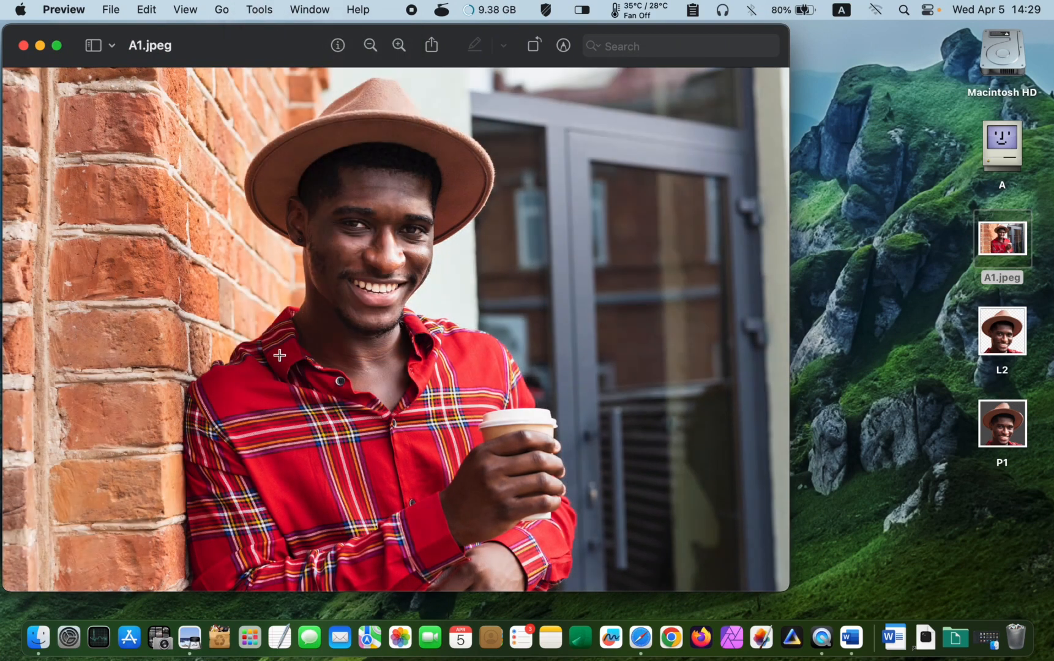
click(434, 386)
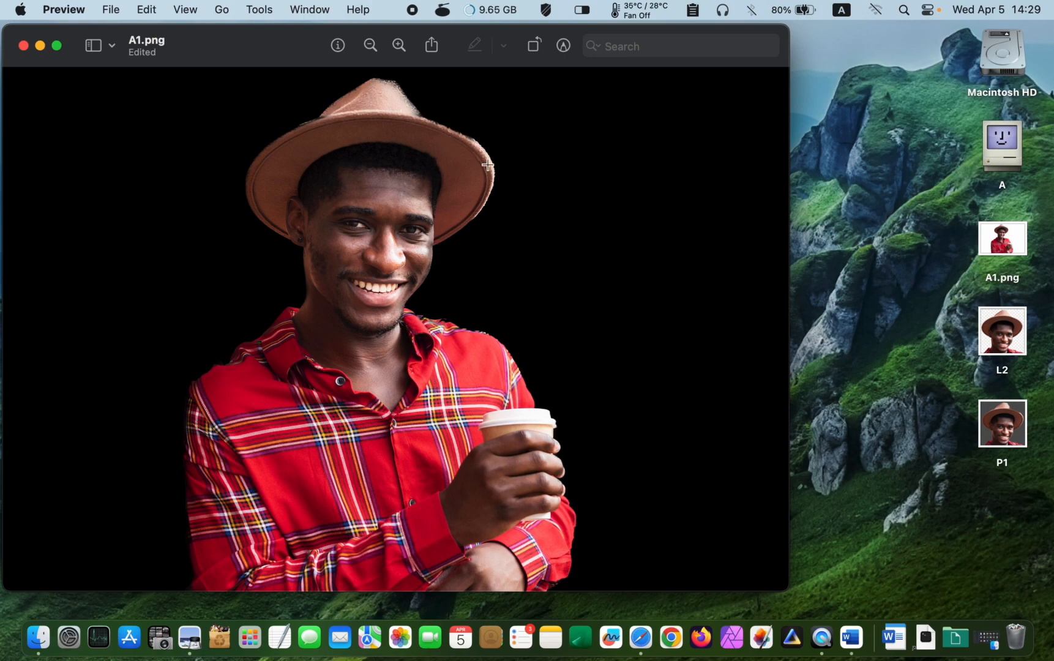
Step: Examine the cut-out edge around the man's hat in A1.png at close range, and close the image
click(398, 45)
click(399, 47)
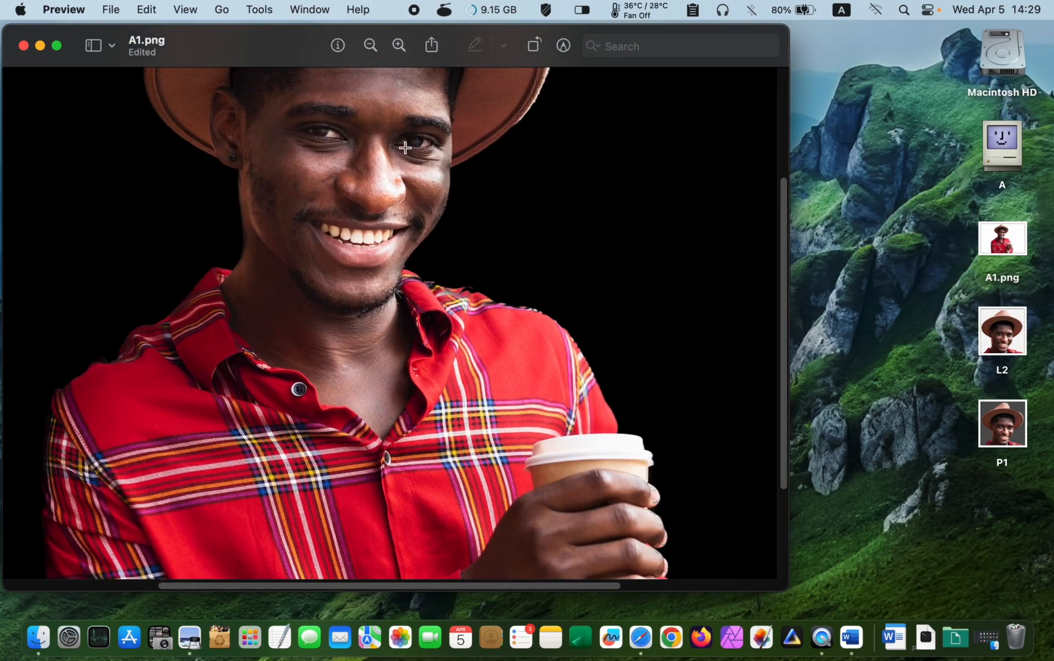
scroll(405, 186, up, 5)
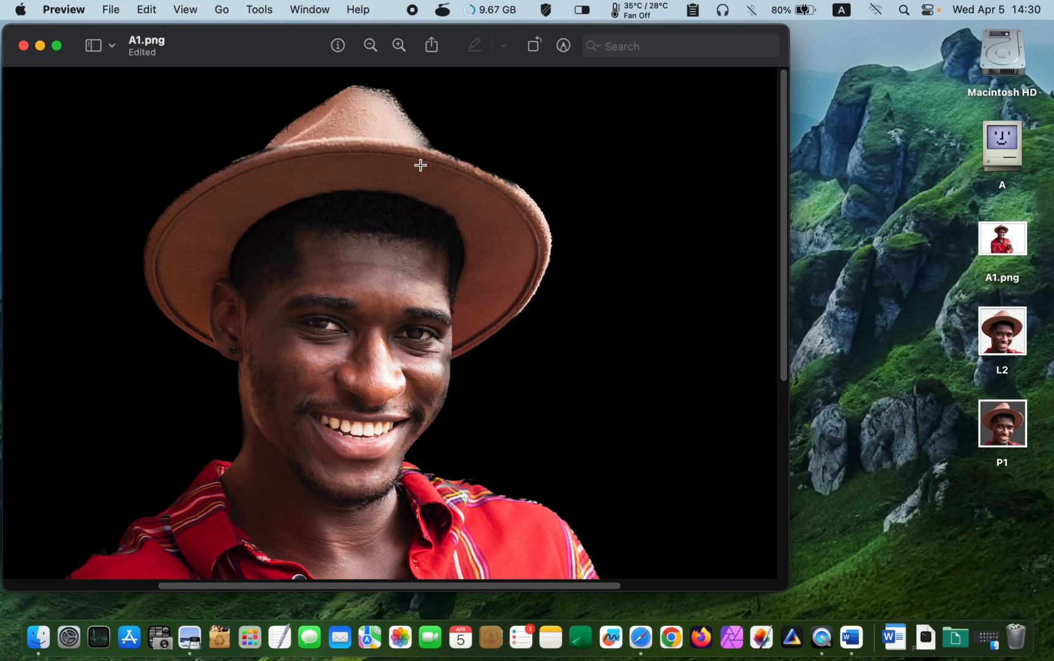
click(24, 46)
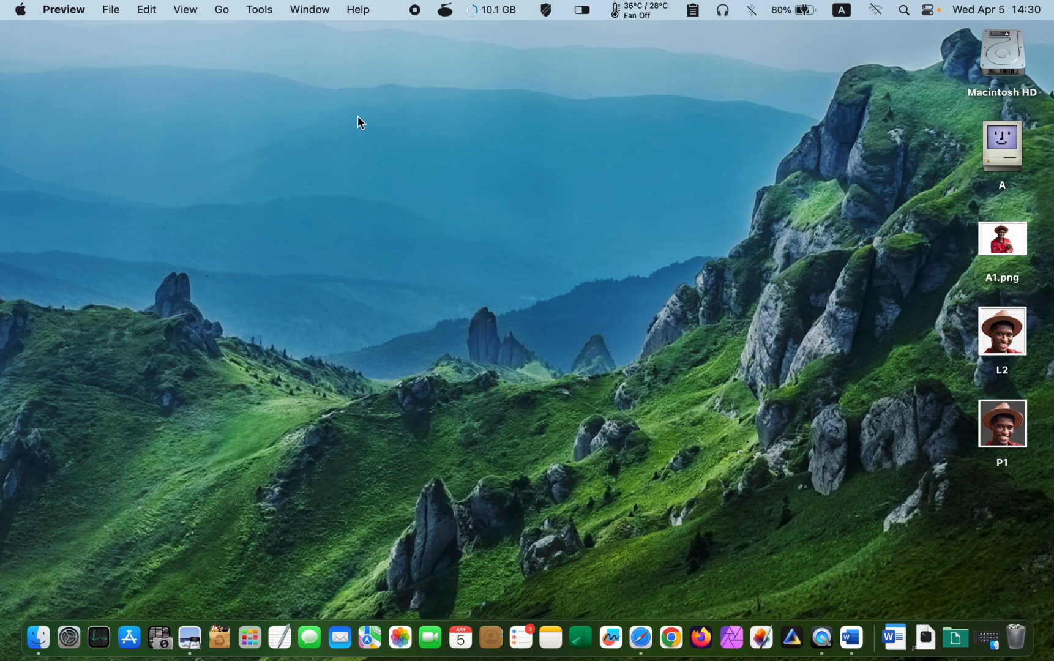
Step: Open the L2 and P1 cut-outs in turn and examine the edges around the hat's crown and brim
double_click(990, 340)
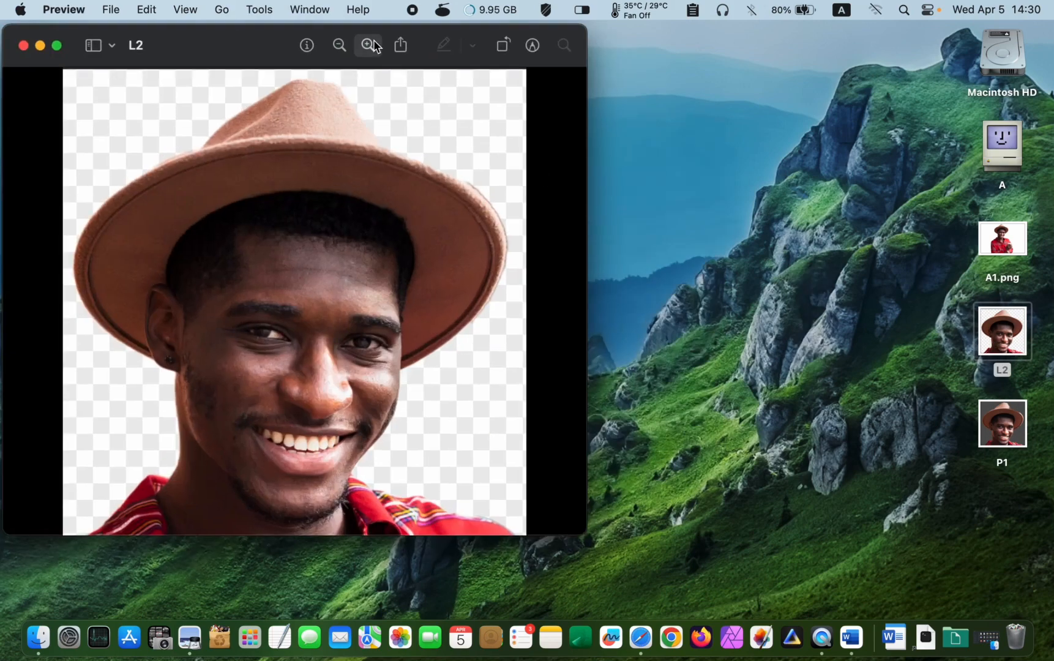
click(370, 45)
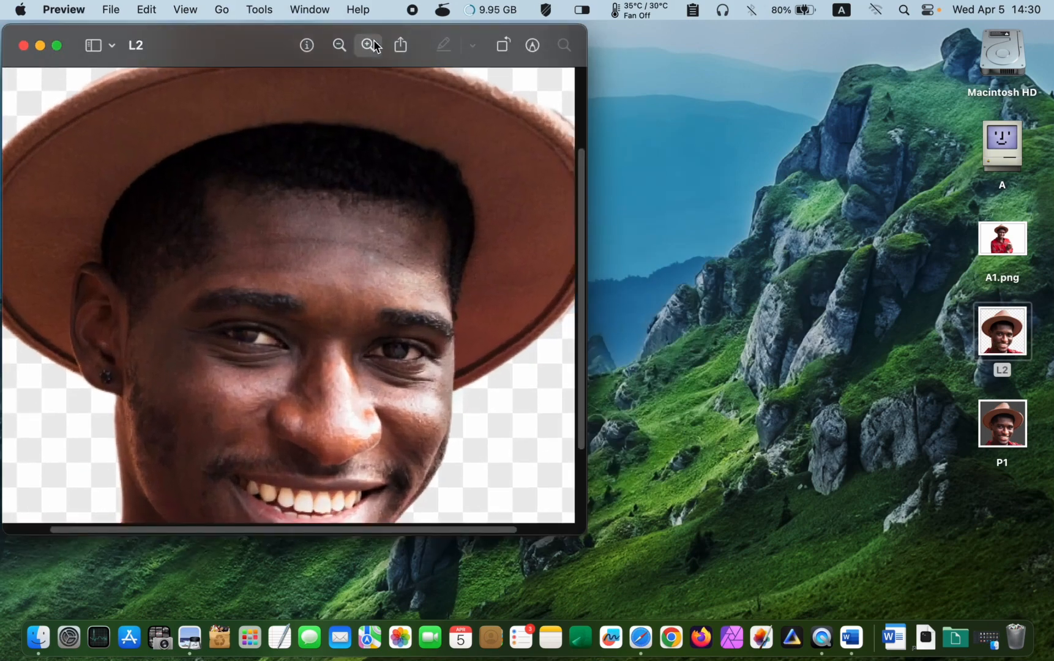
click(375, 46)
scroll(374, 156, up, 5)
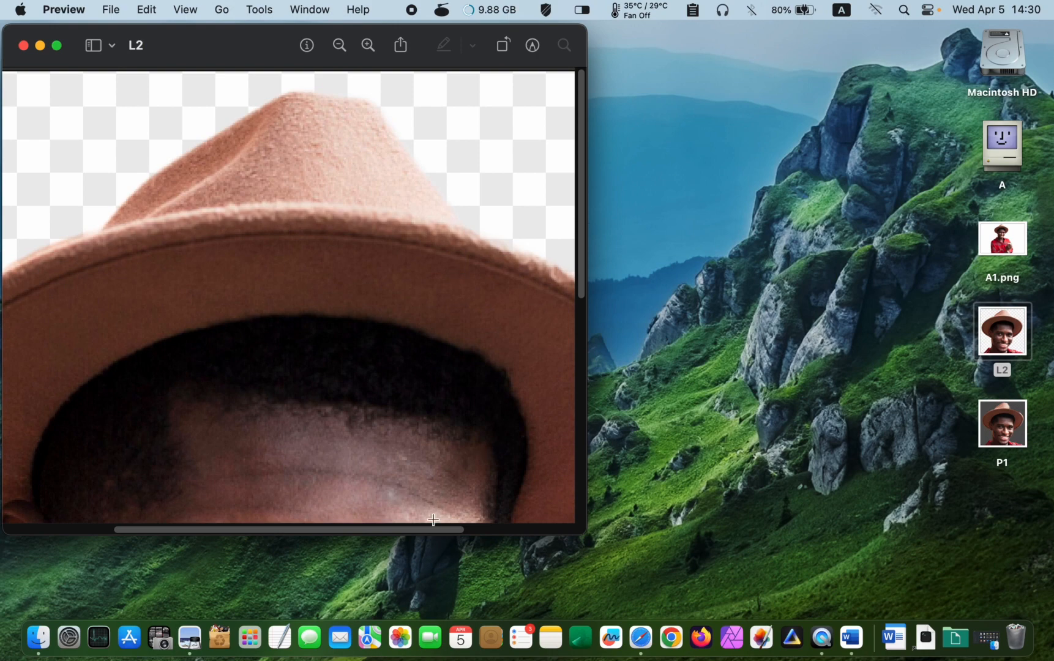
drag(439, 531, 545, 531)
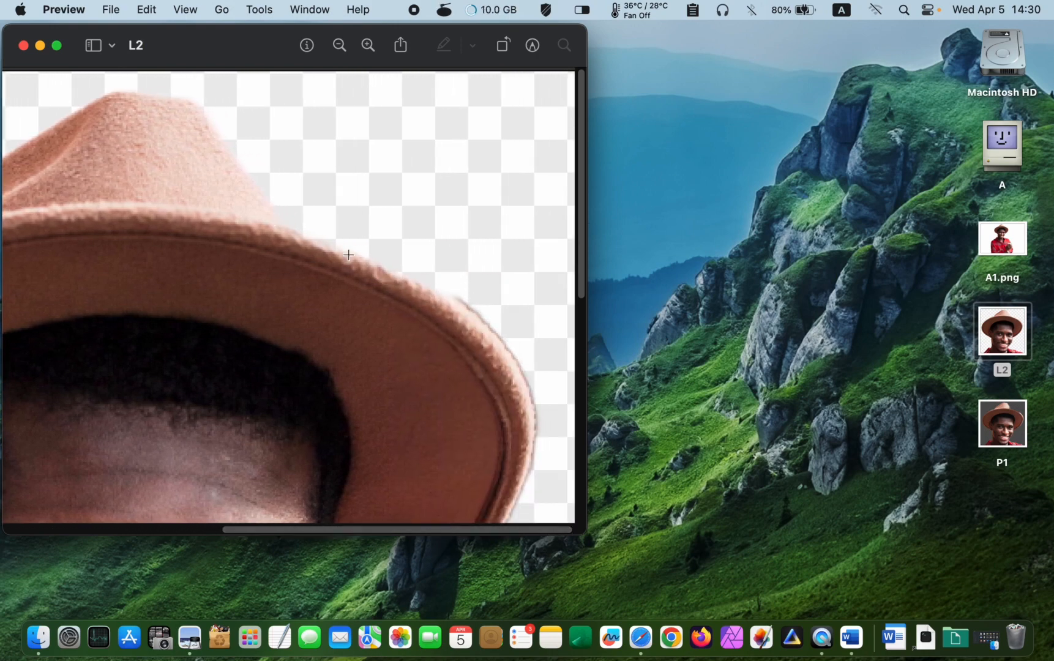
click(24, 46)
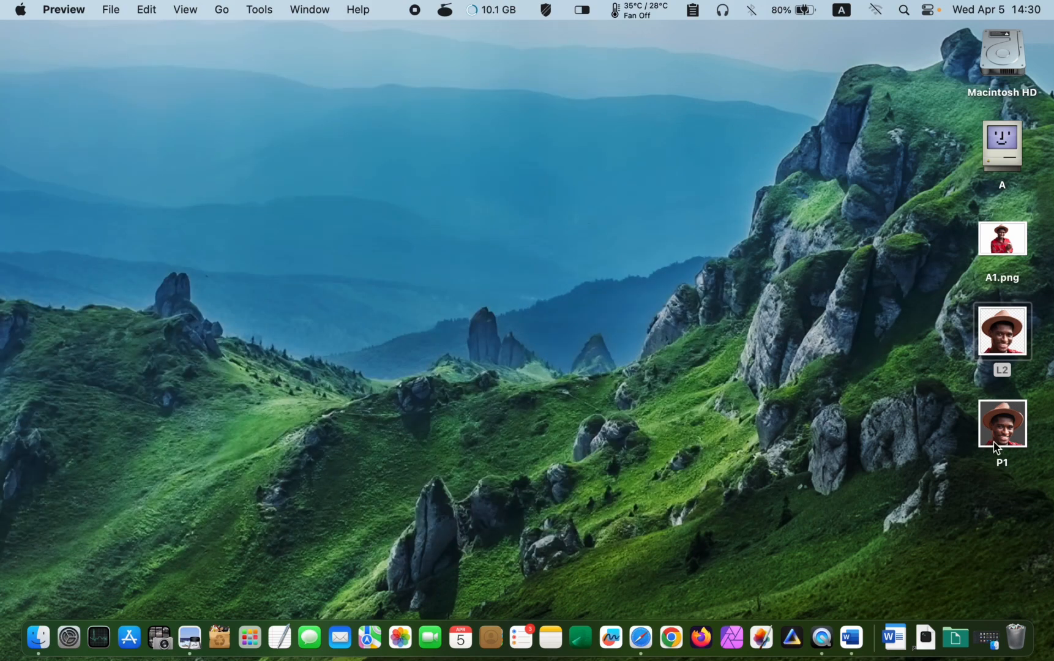
double_click(999, 445)
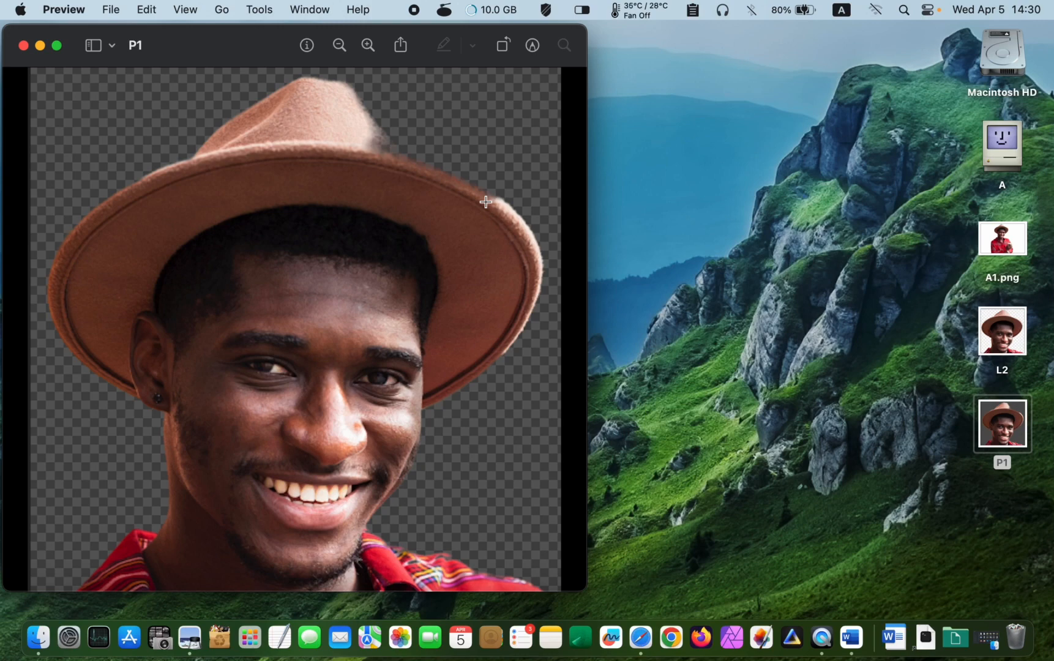
drag(354, 99, 565, 241)
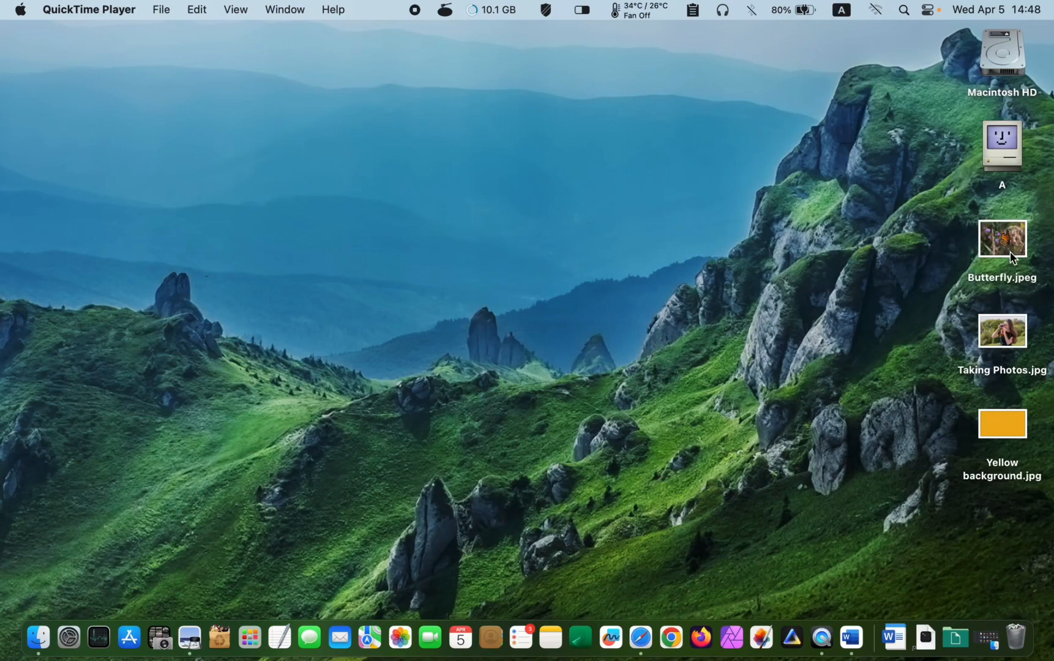
Step: Open Butterfly.jpeg and remove the background behind the butterfly, converting the document to PNG
double_click(1014, 257)
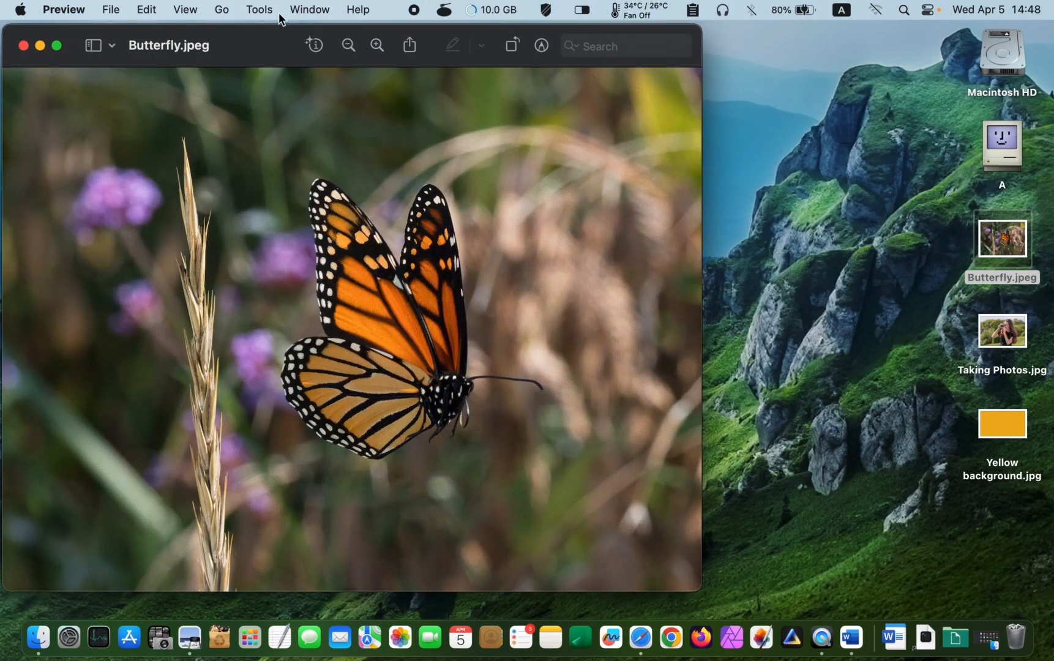
click(259, 10)
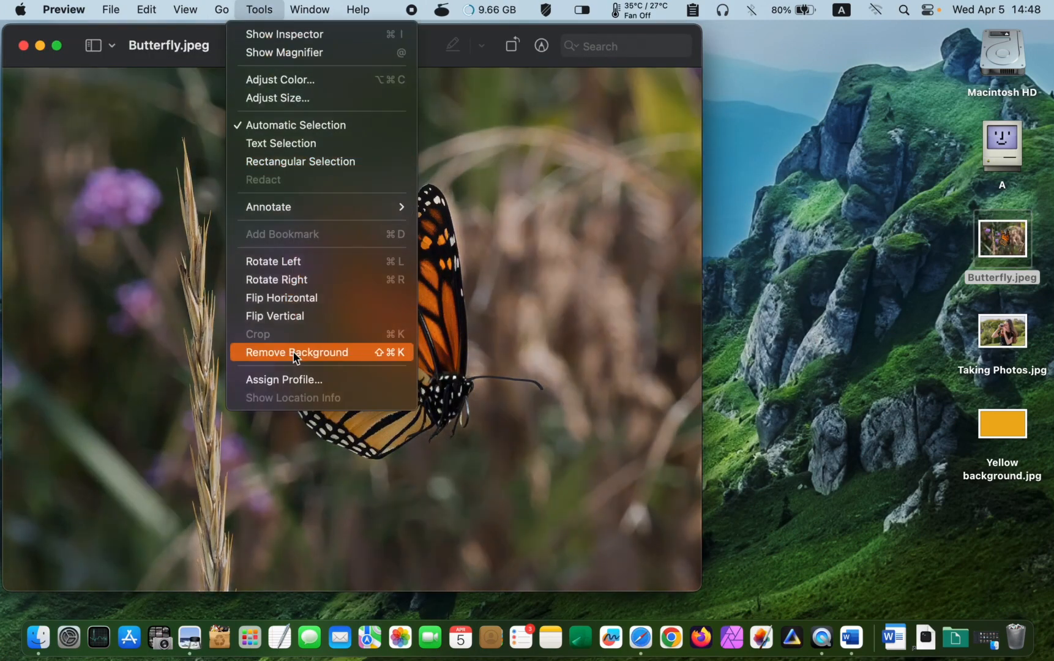
click(296, 356)
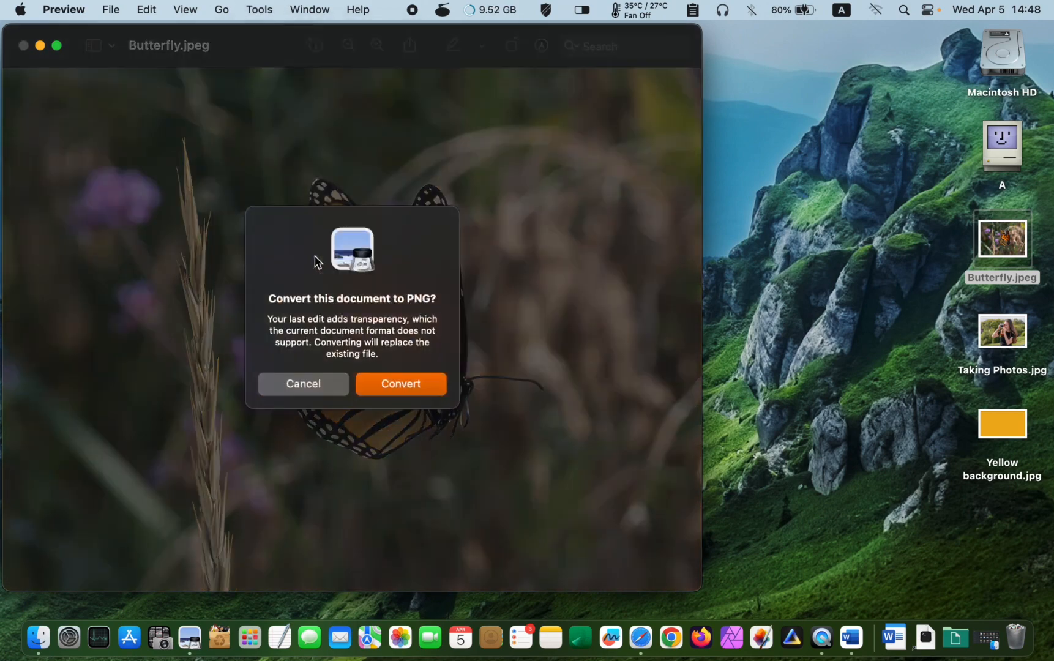
click(407, 394)
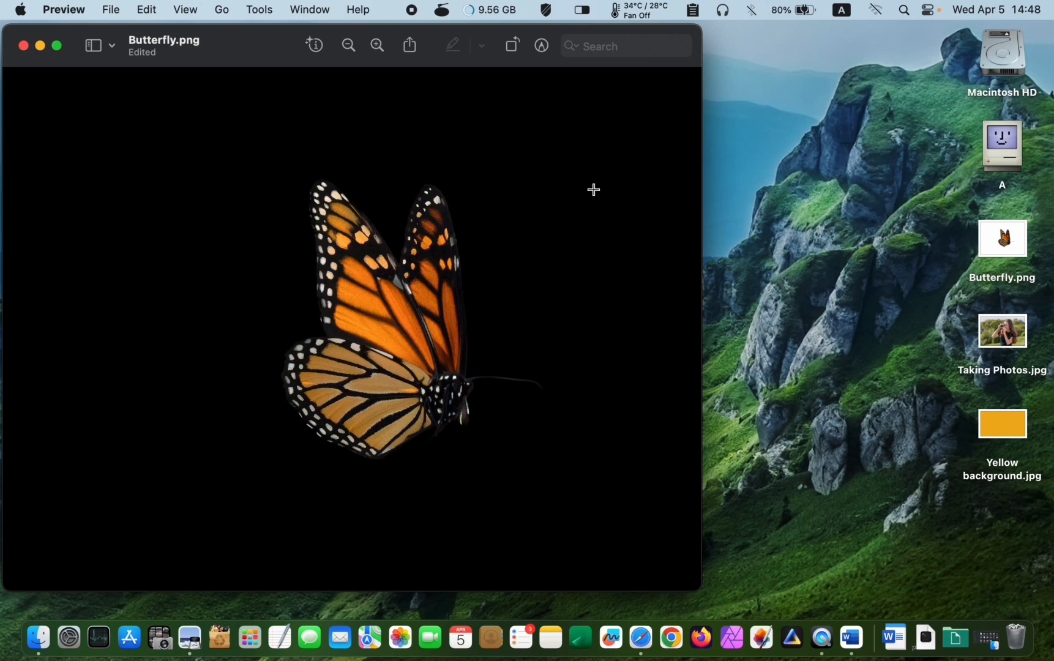
Step: Crop the cut-out butterfly image with a rectangular selection drawn closely around the wings and body
click(542, 46)
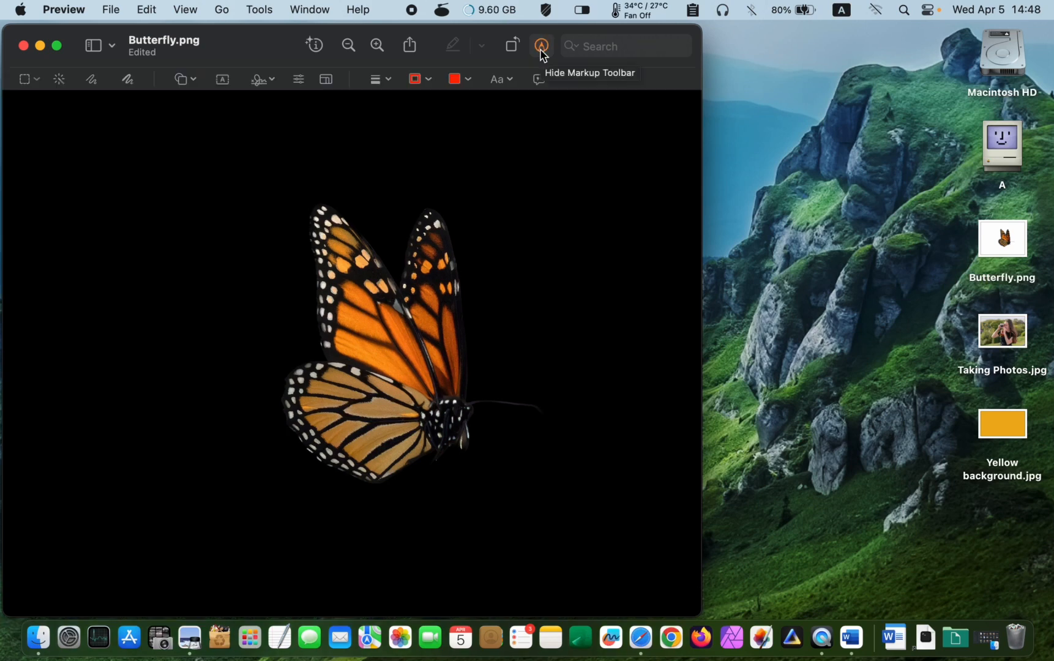
click(37, 81)
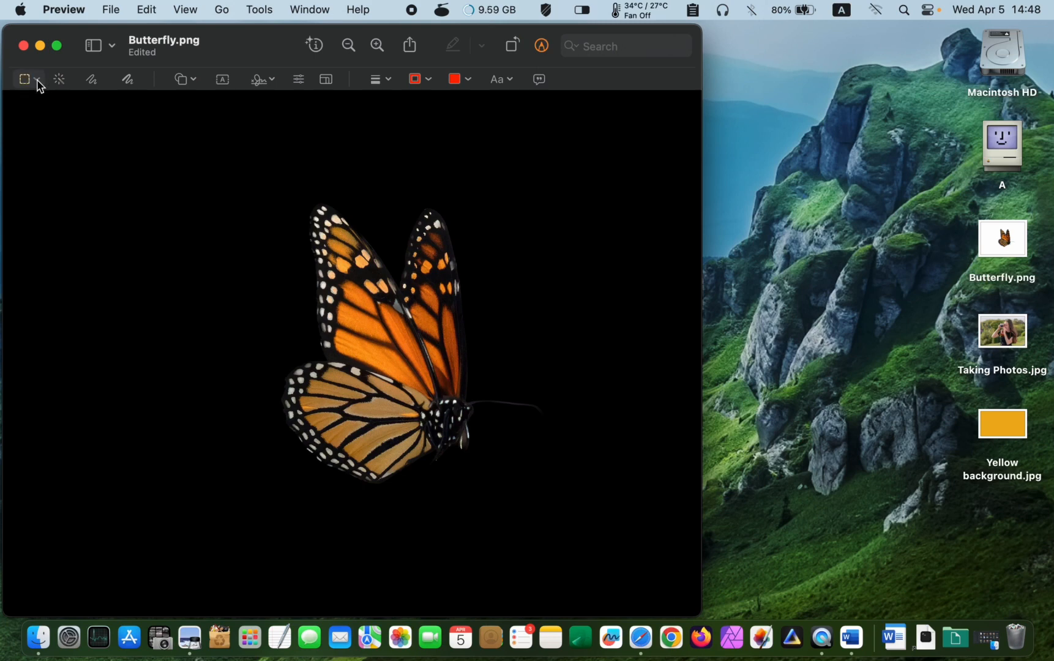
click(38, 82)
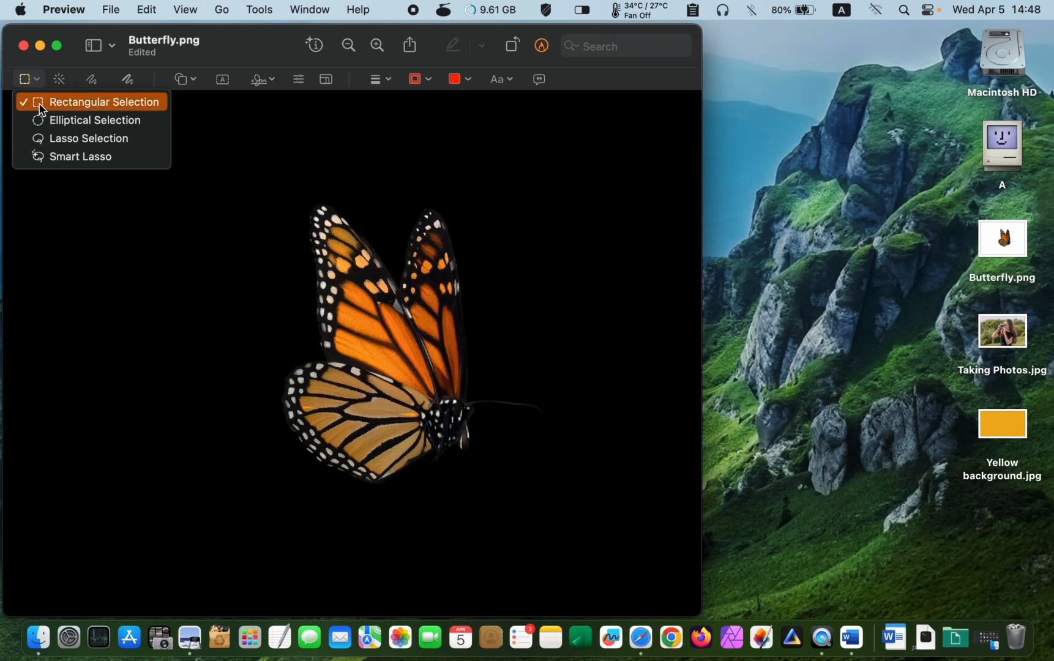
click(38, 103)
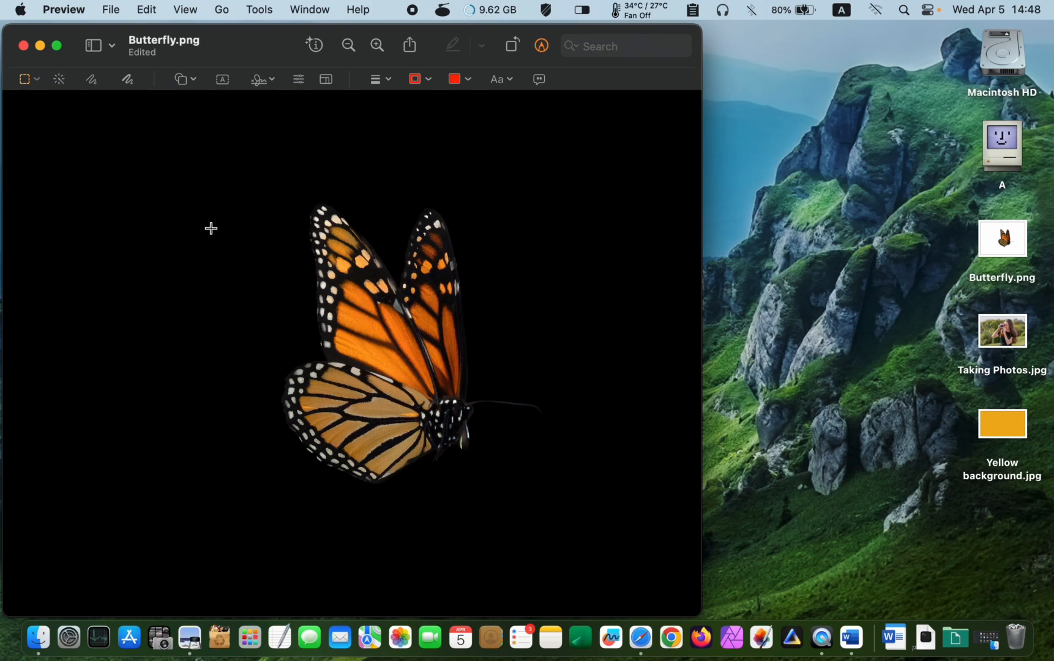
drag(224, 184, 223, 184)
drag(251, 347, 525, 520)
drag(238, 351, 249, 352)
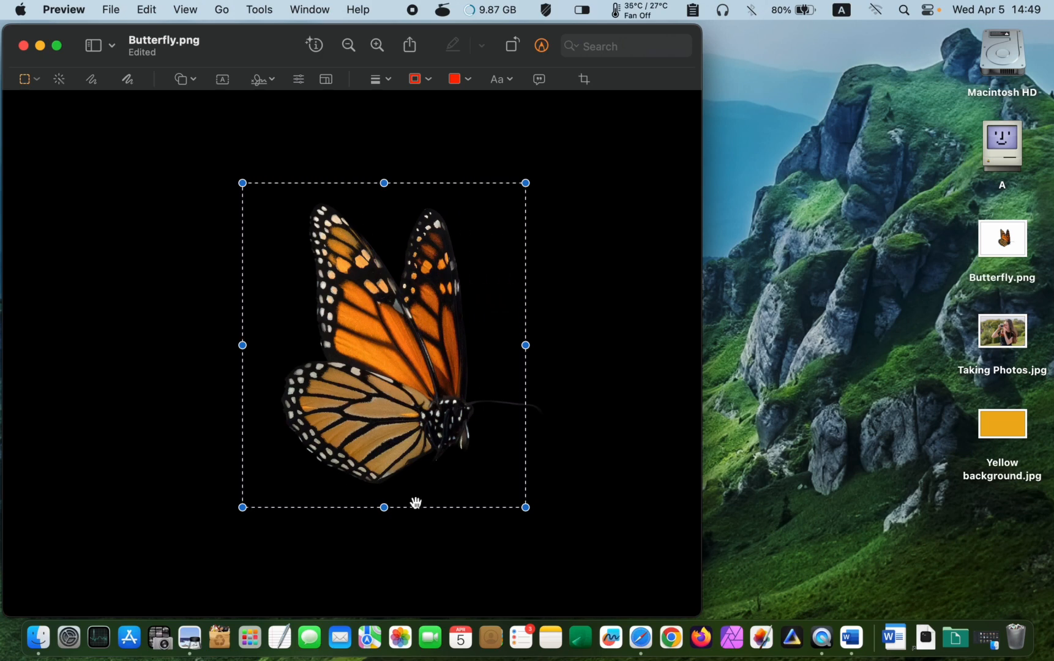
click(584, 79)
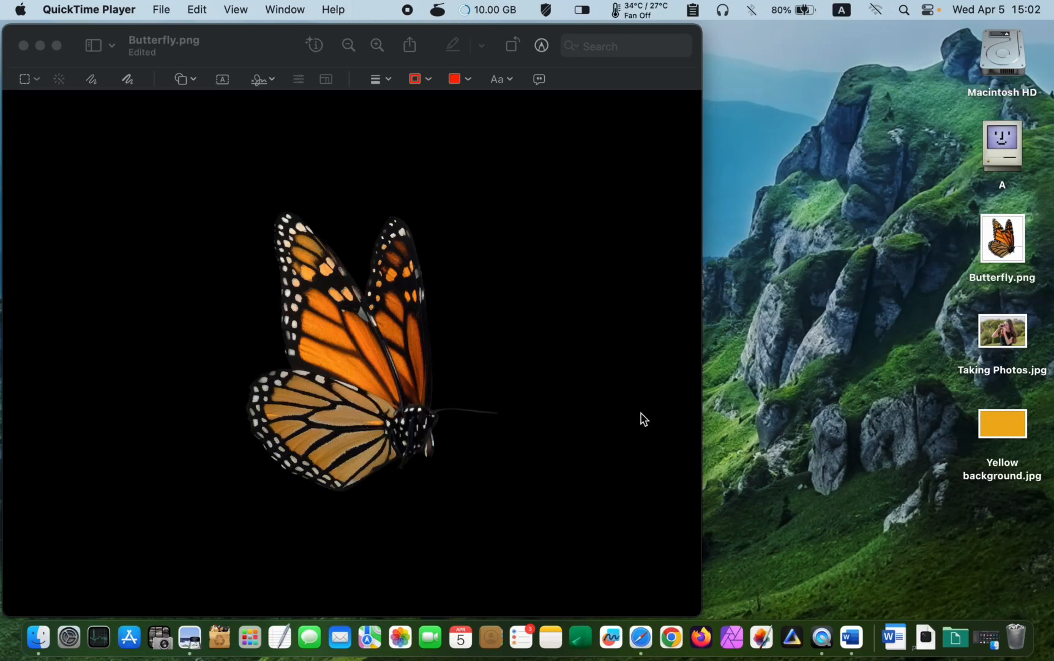
Step: Export the cropped butterfly to the Desktop as a PNG named "Butterfly 2", keeping Alpha enabled
click(482, 30)
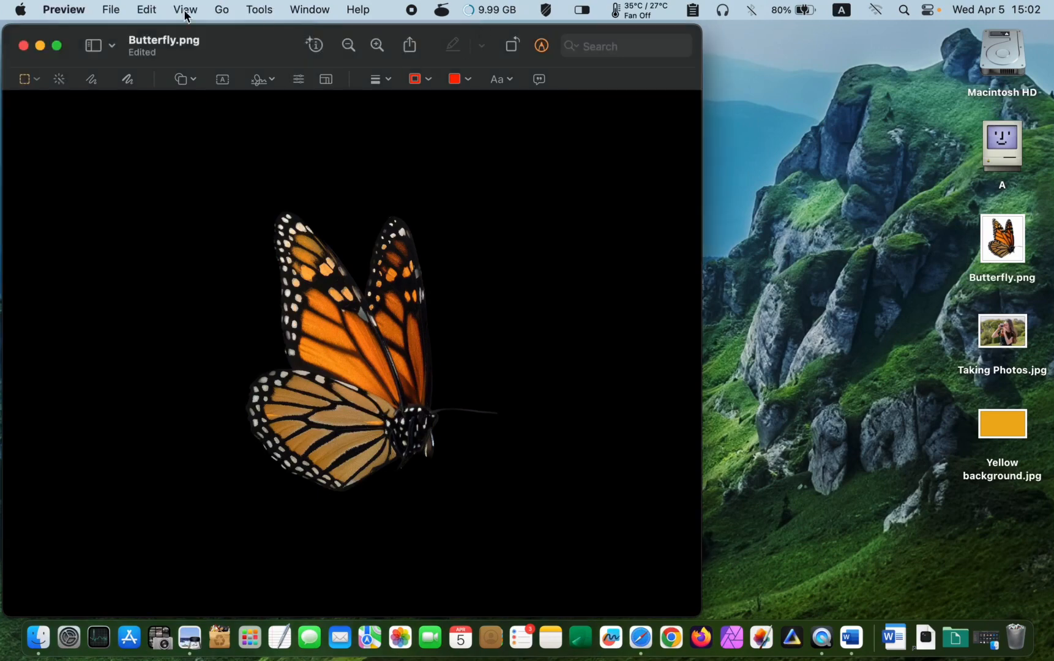
click(111, 9)
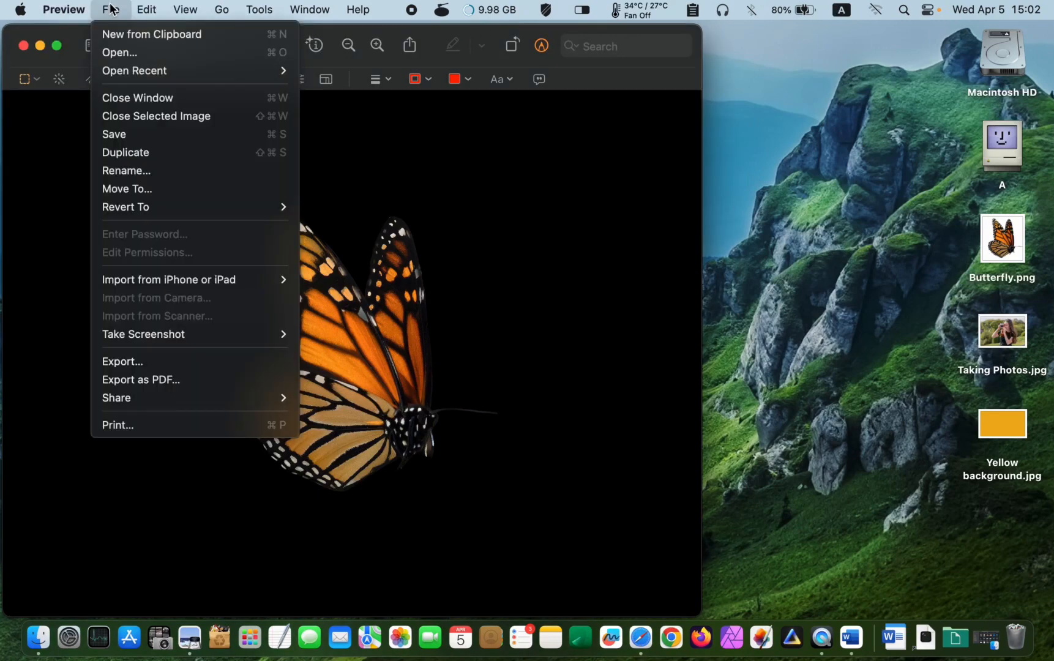
click(131, 362)
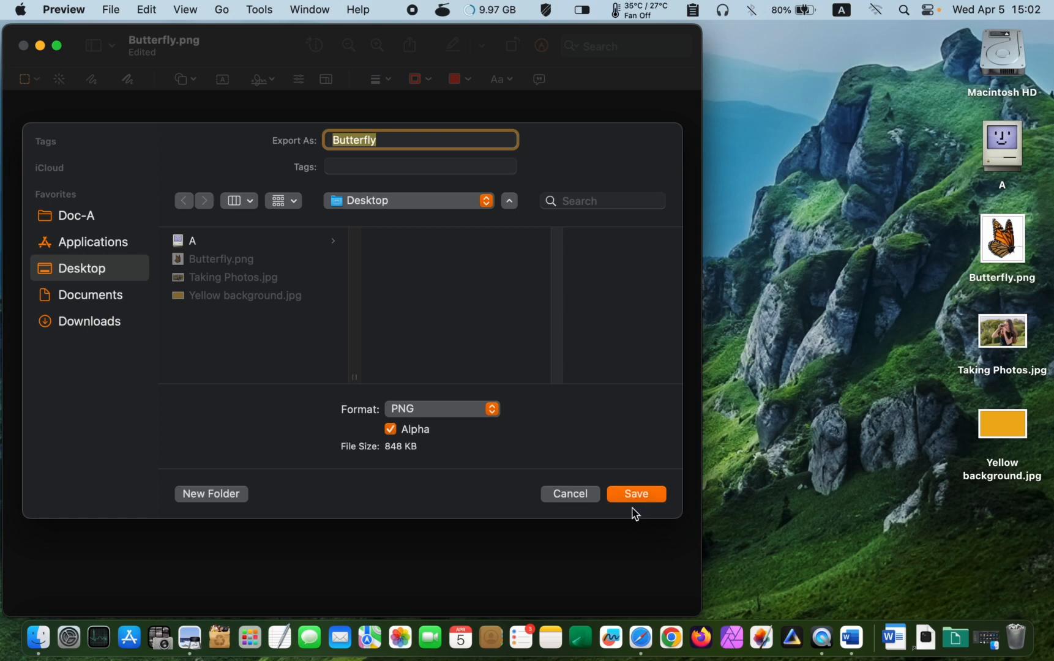
click(429, 141)
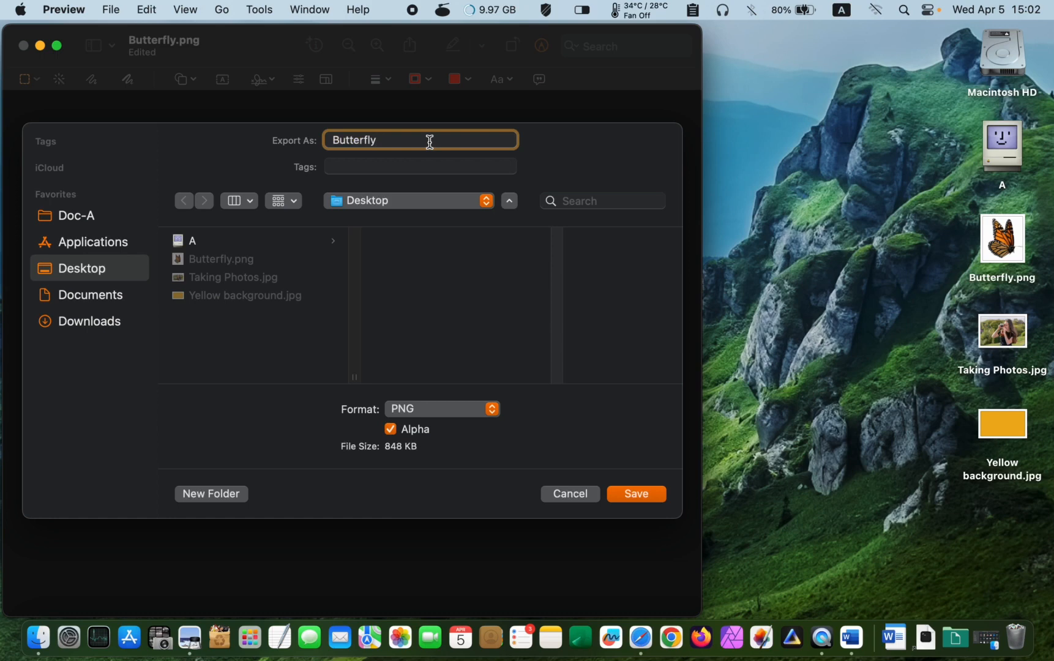
text(2)
click(636, 493)
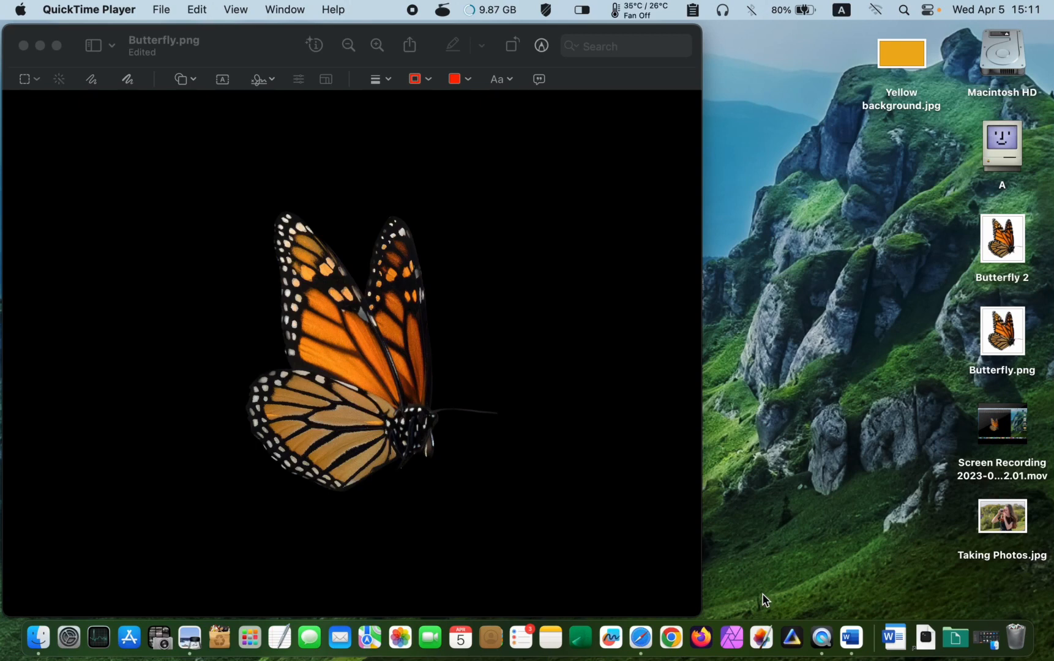
Step: Export the cropped butterfly to the Desktop as a PNG named "Butterfly 3" with Alpha disabled
click(254, 45)
click(110, 9)
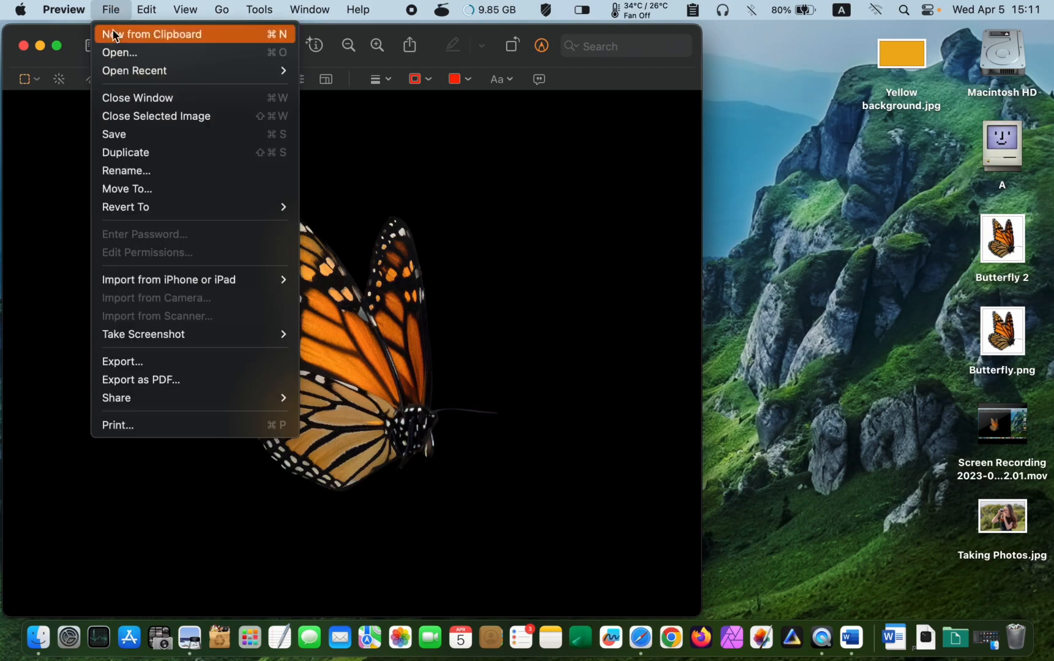
click(132, 361)
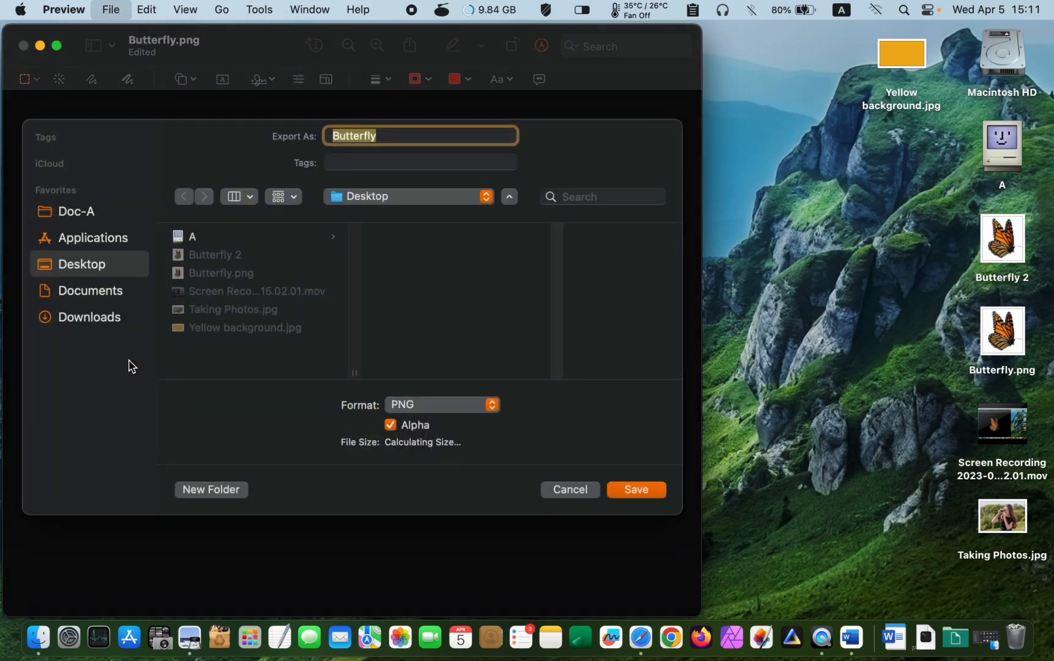
click(392, 429)
click(389, 140)
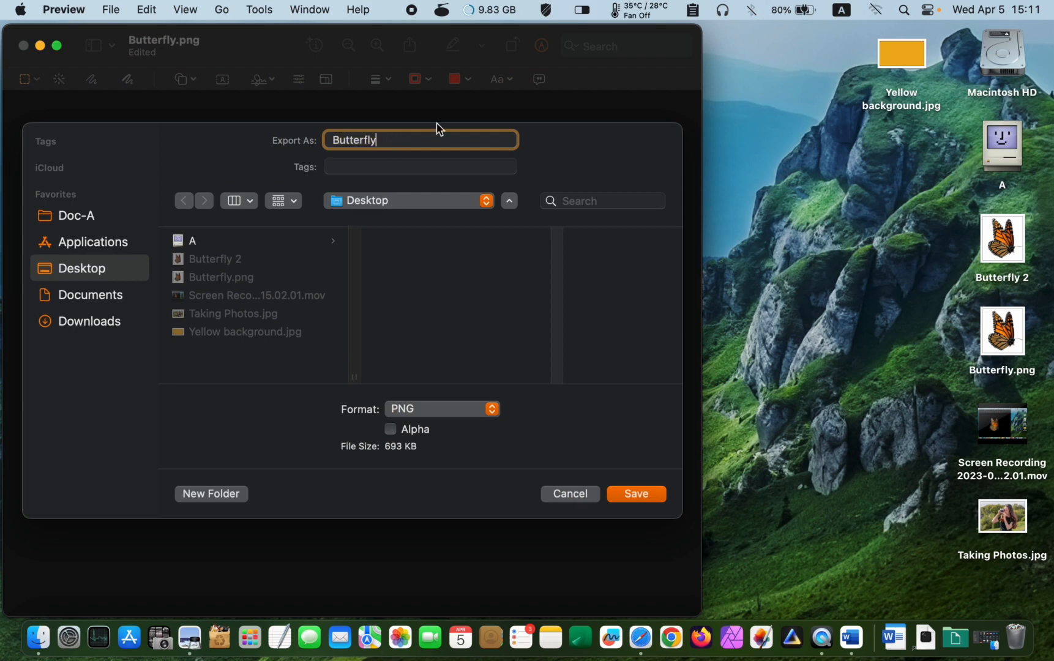
text(3)
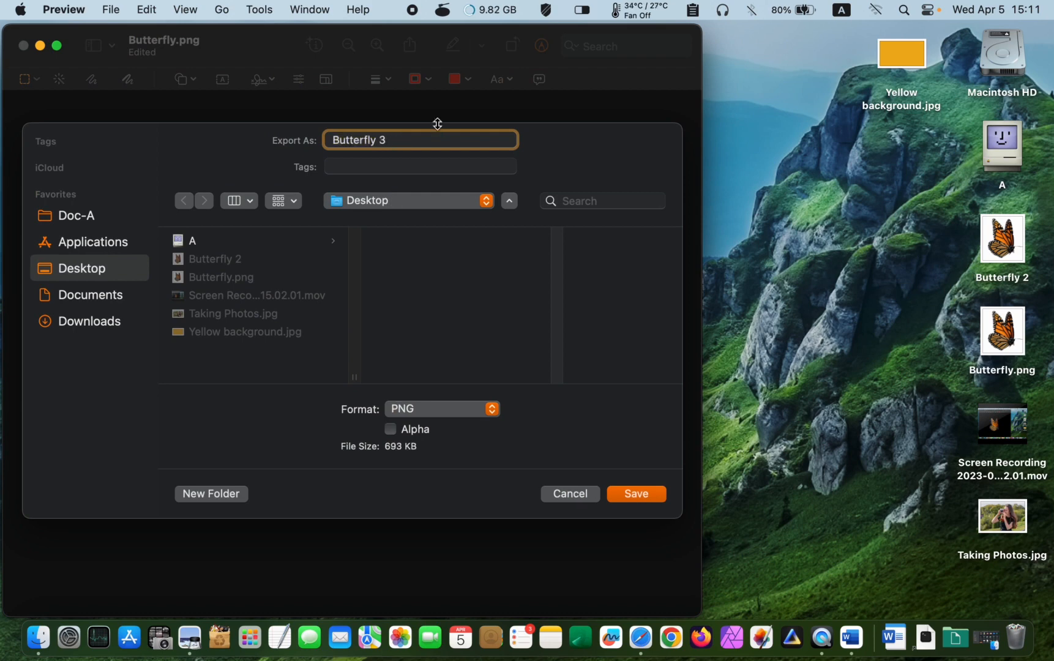
click(652, 496)
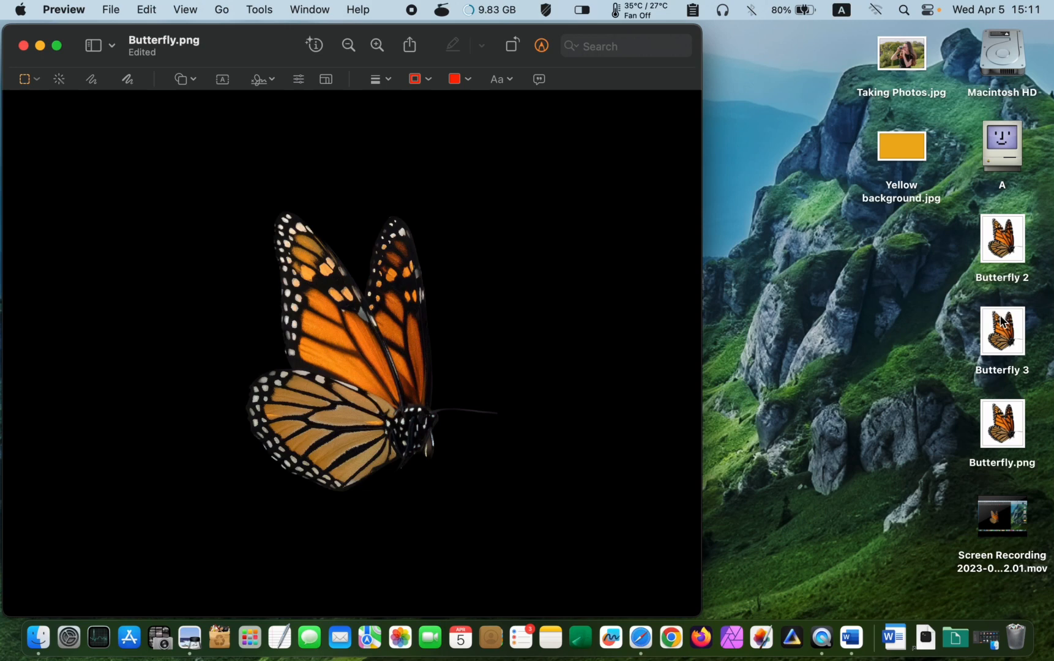
Step: Copy the entire Butterfly 2 image and paste it into Yellow background.jpg
double_click(900, 153)
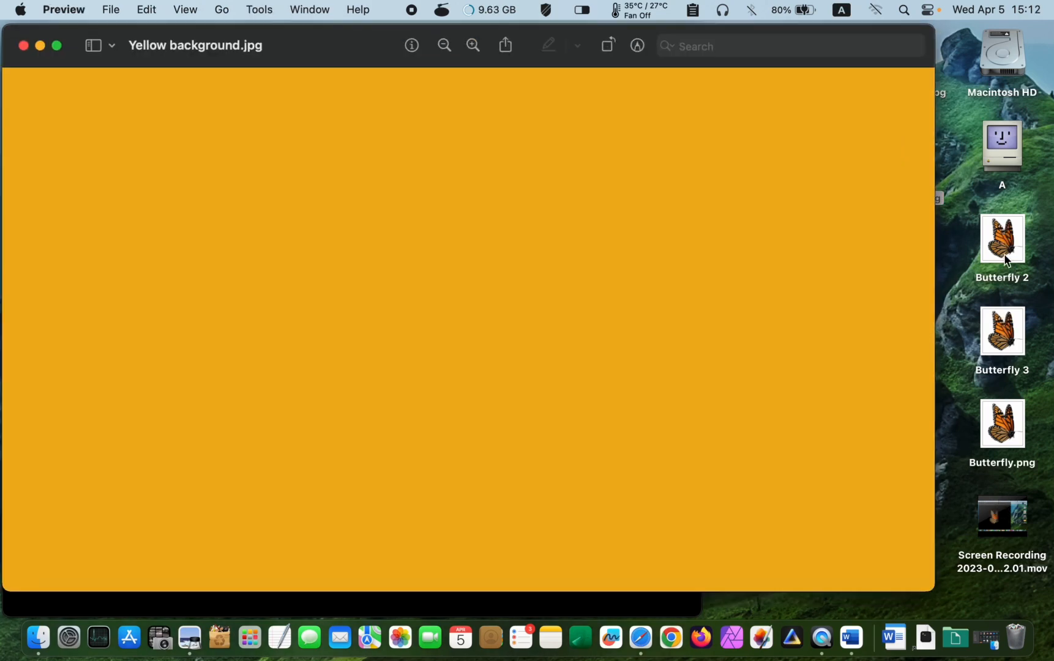
double_click(1006, 257)
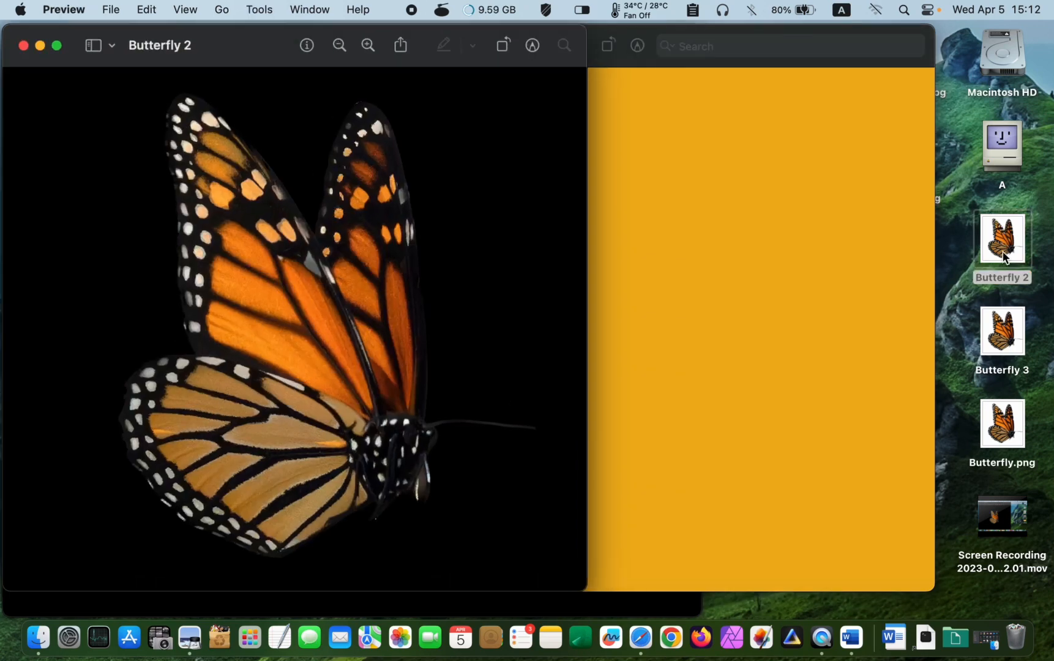
key(super+a)
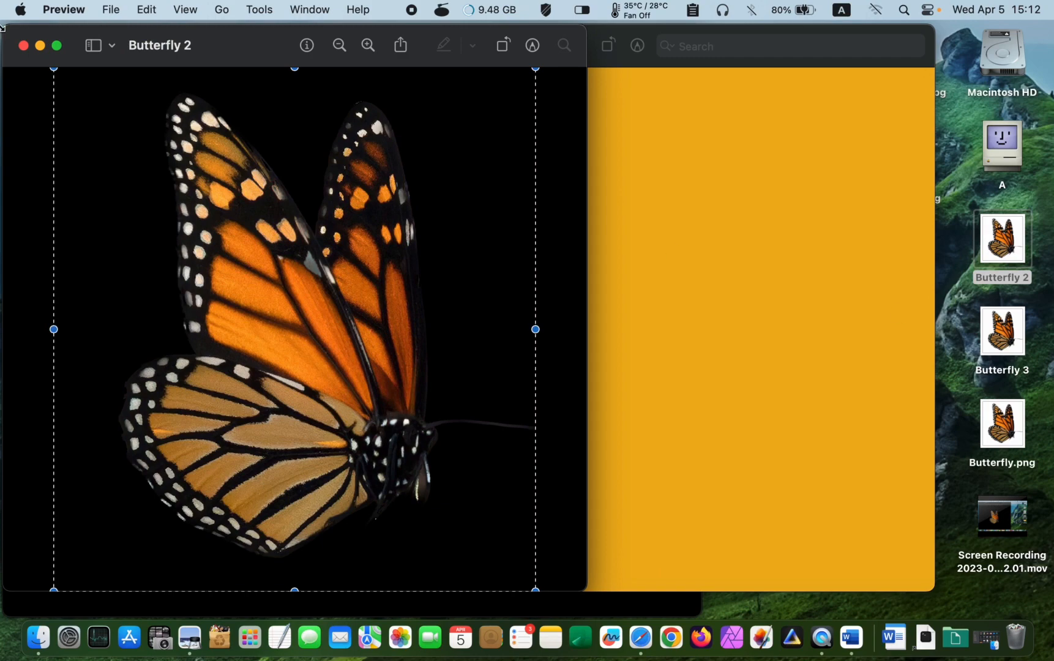
click(23, 46)
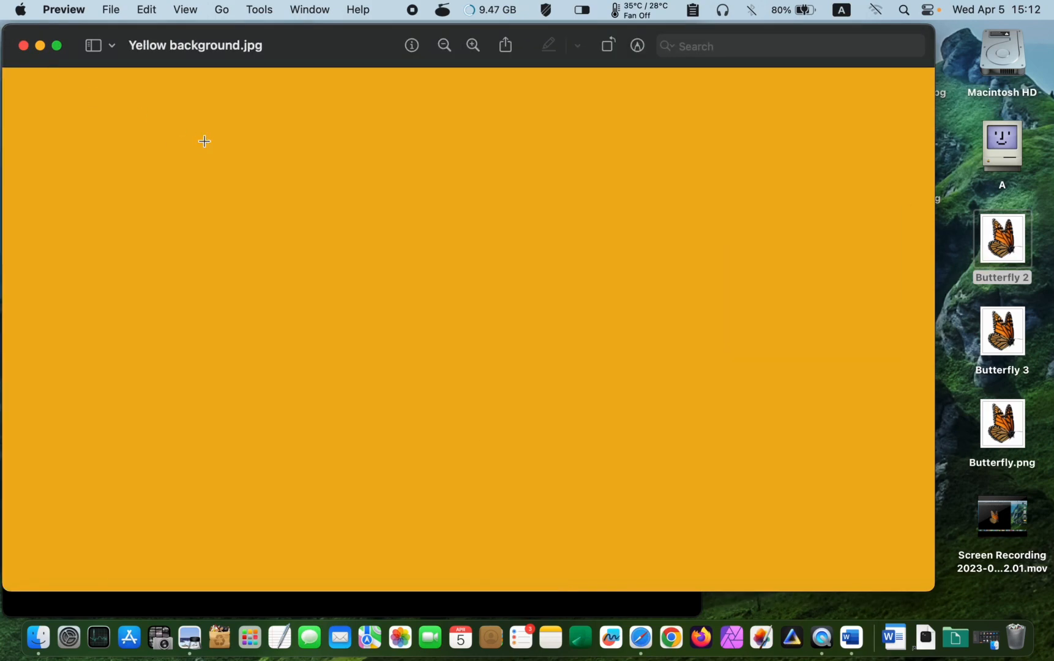
key(super+v)
Step: Shrink the pasted transparent butterfly and position it in the left half of the yellow background image
drag(468, 298, 377, 369)
drag(403, 207, 270, 366)
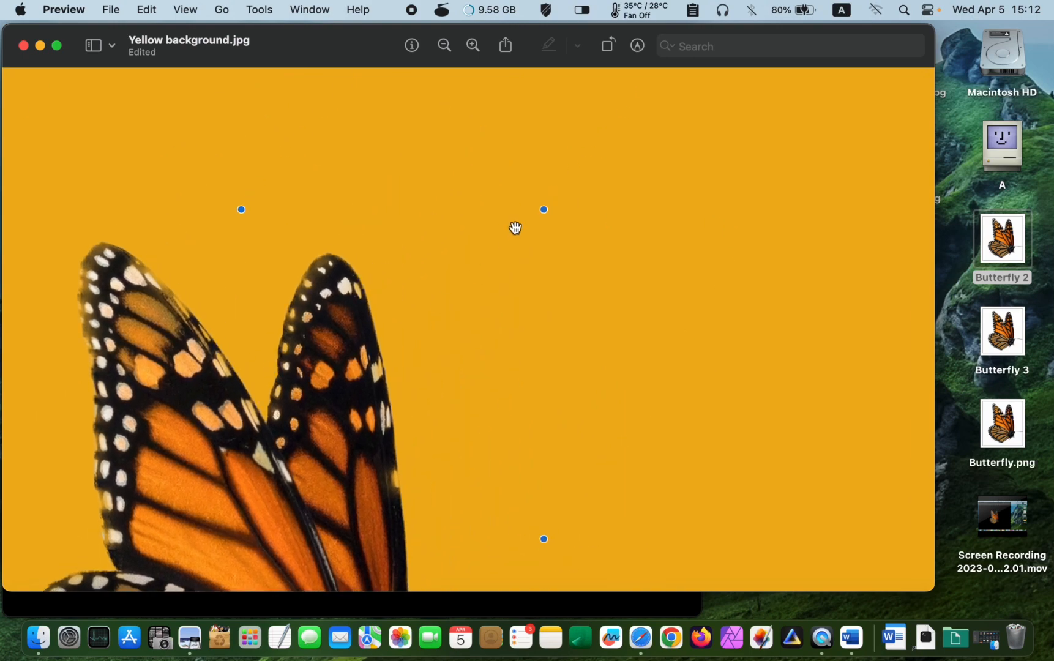
drag(547, 207, 301, 435)
drag(192, 522, 289, 214)
click(618, 355)
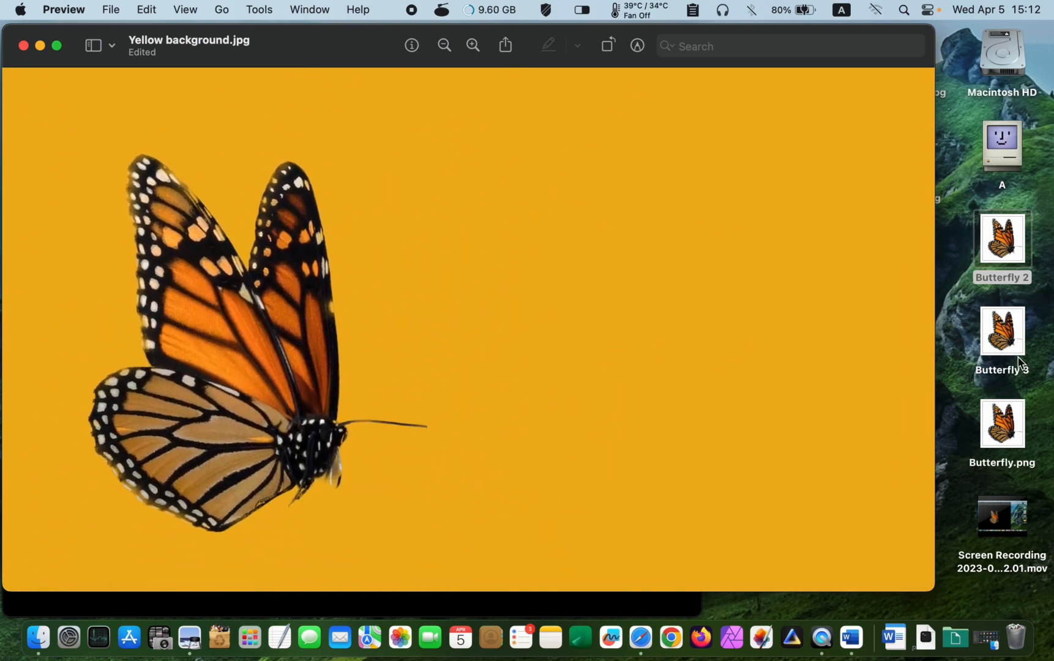
Step: Copy the entire Butterfly 3 image, close its window and paste it into Yellow background.jpg
double_click(1007, 341)
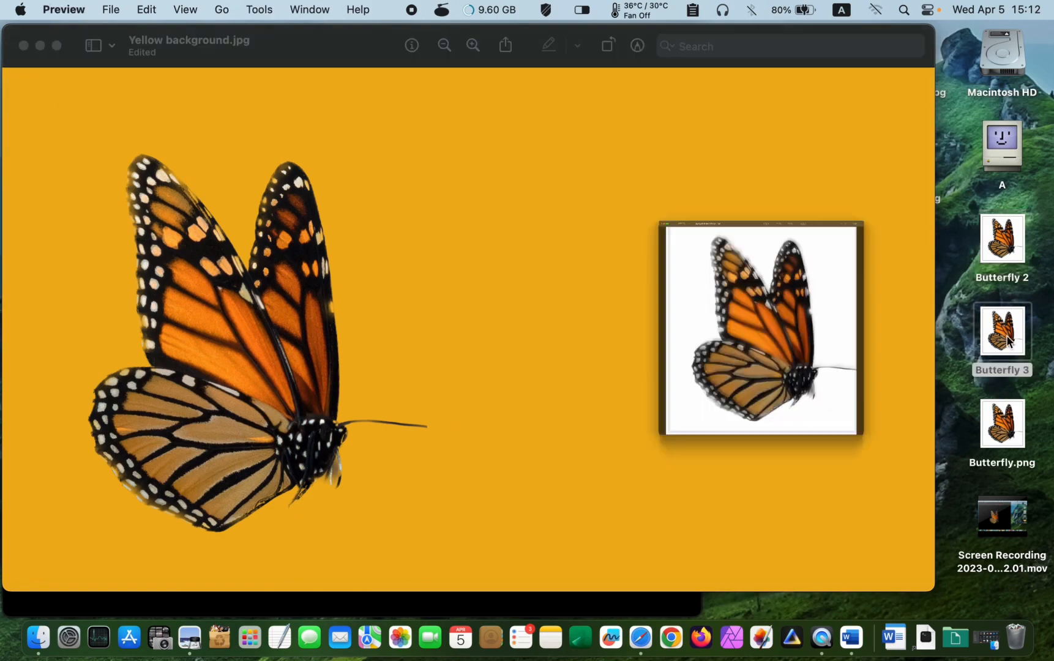
key(super+a)
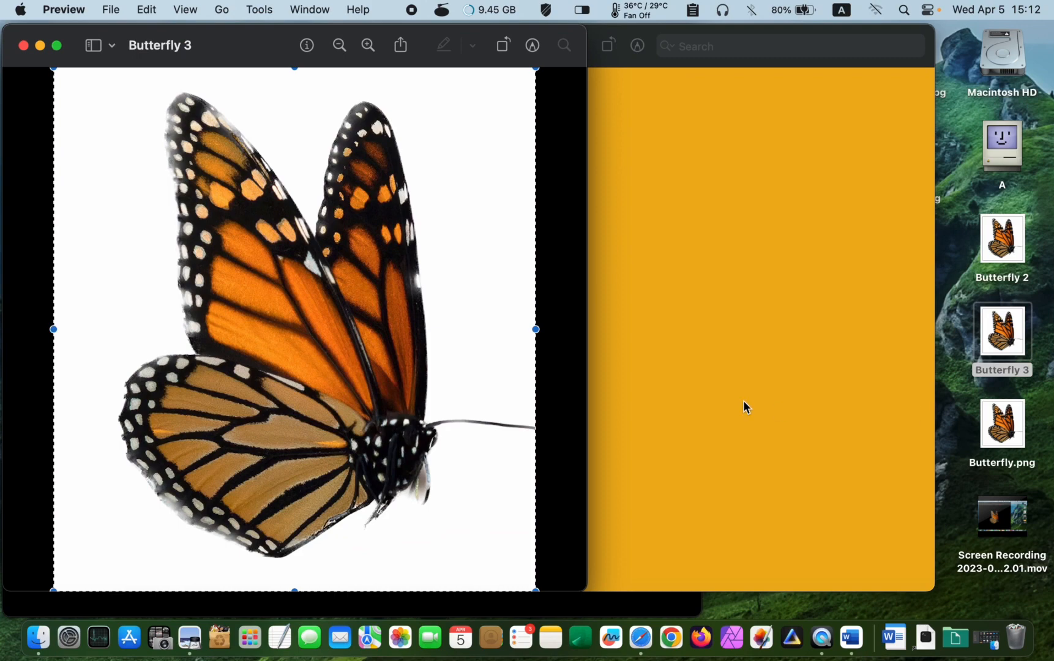
click(24, 45)
key(super+v)
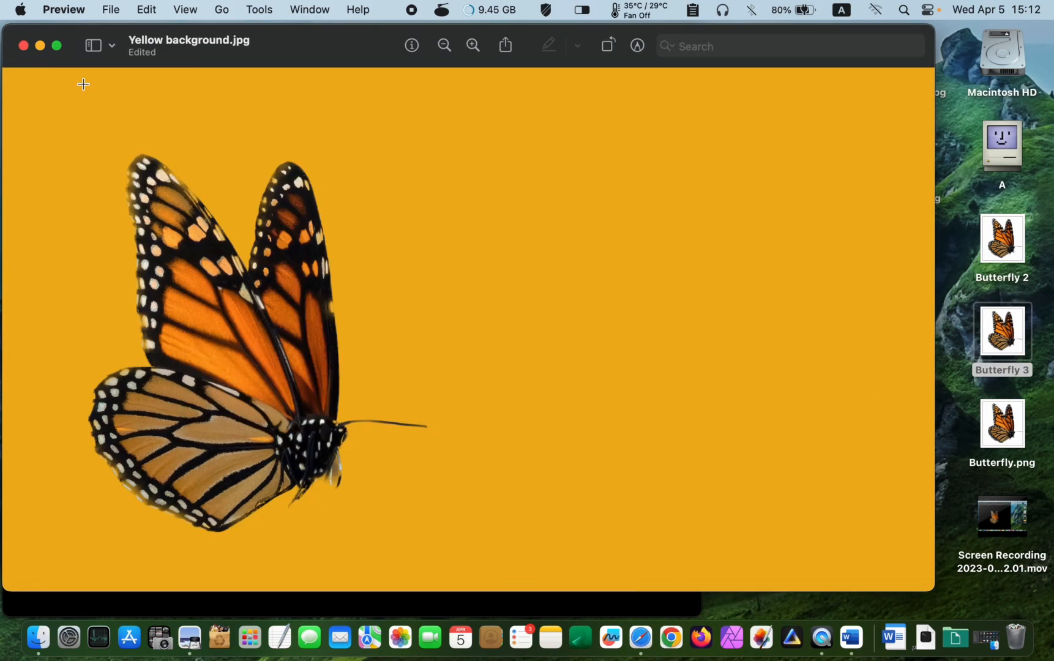
key(super+v)
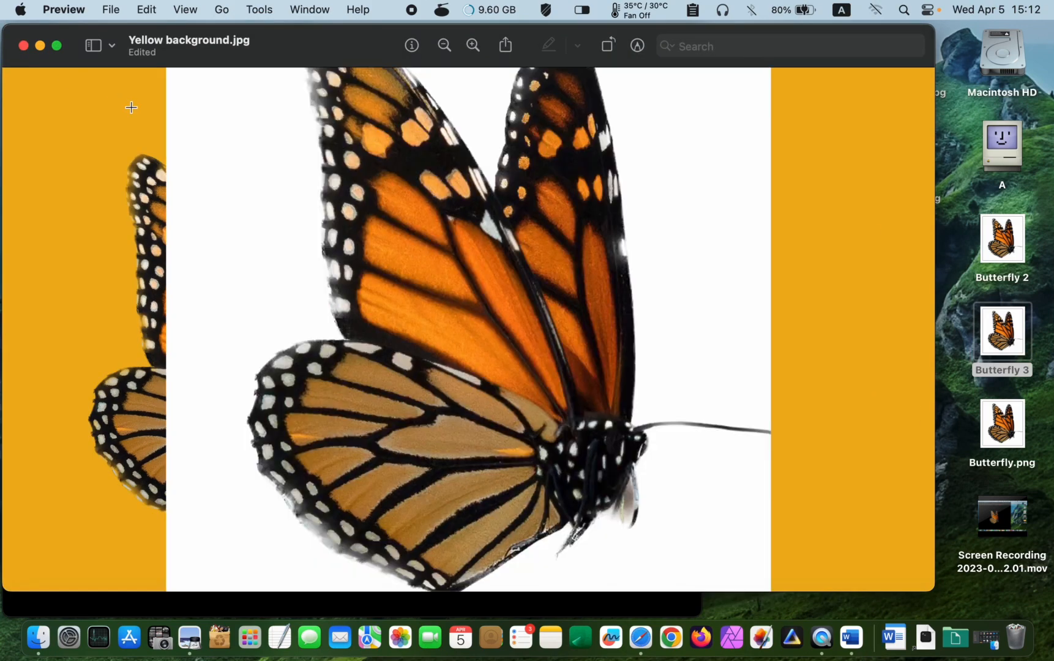
Step: Shrink the pasted white-backed butterfly and move it to the right half of the yellow image, beside the transparent one
drag(301, 193, 355, 383)
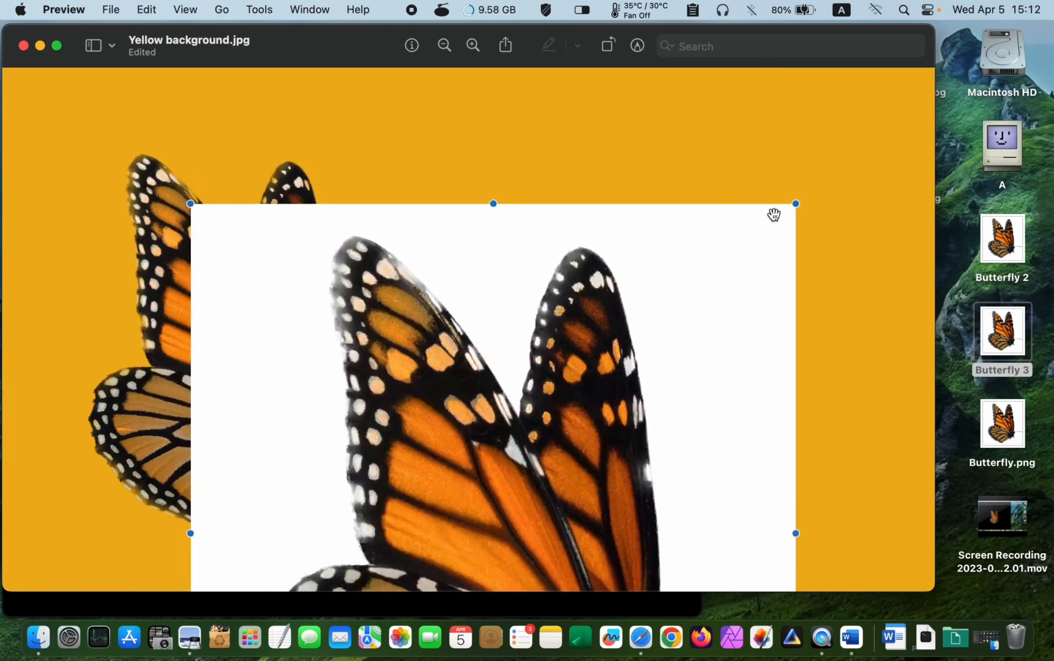
drag(795, 205, 490, 449)
drag(402, 533, 726, 219)
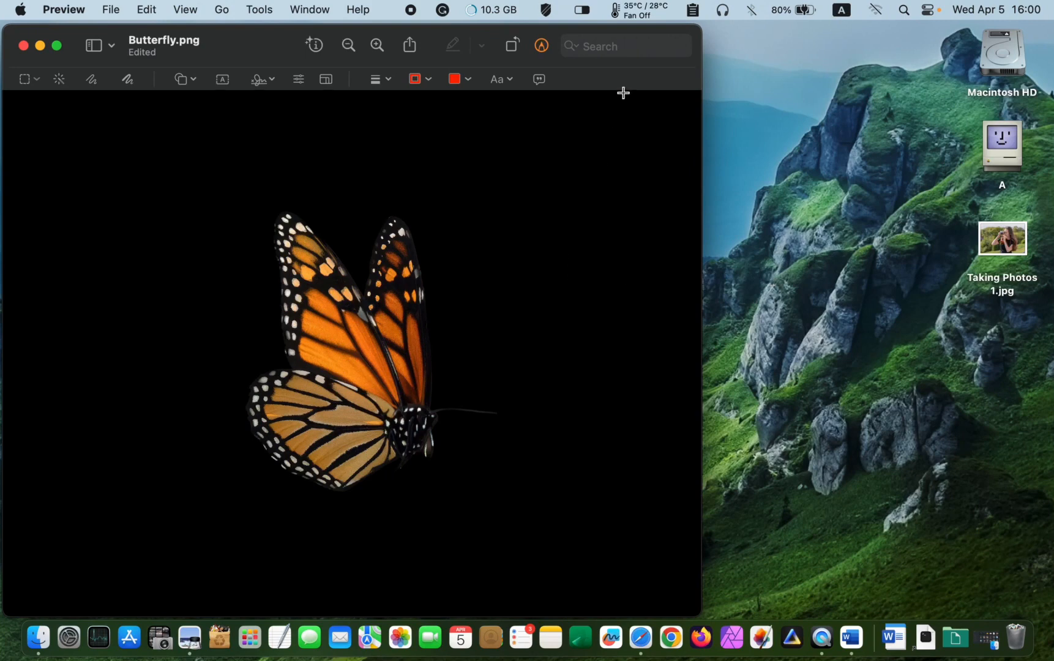
Step: Copy the cut-out butterfly from Butterfly.png and paste it into Taking Photos 1.jpg
key(super+a)
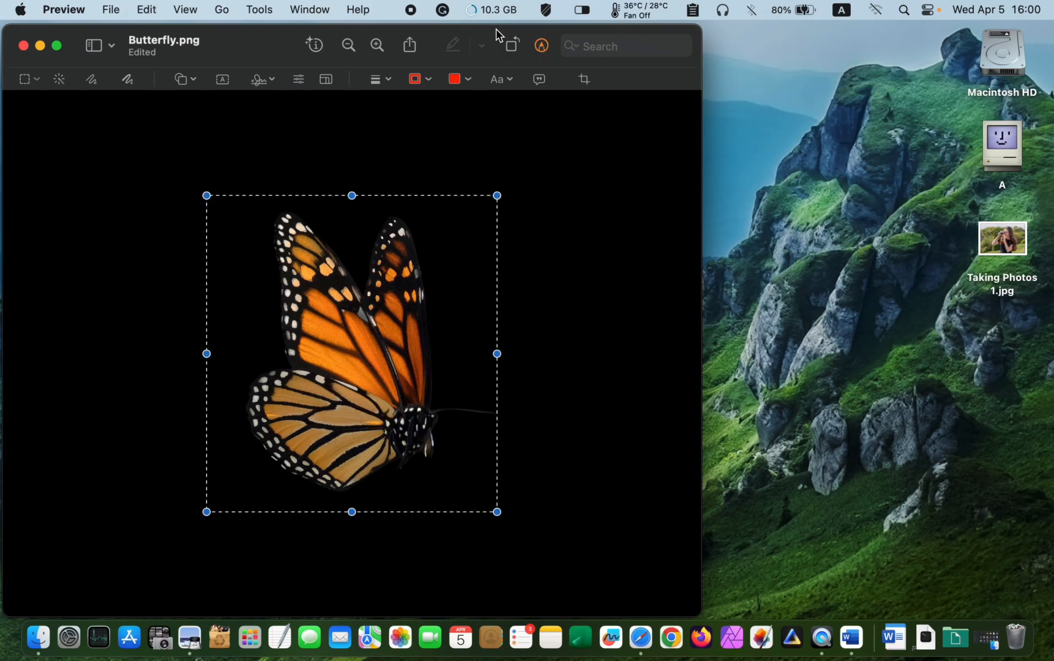
double_click(994, 239)
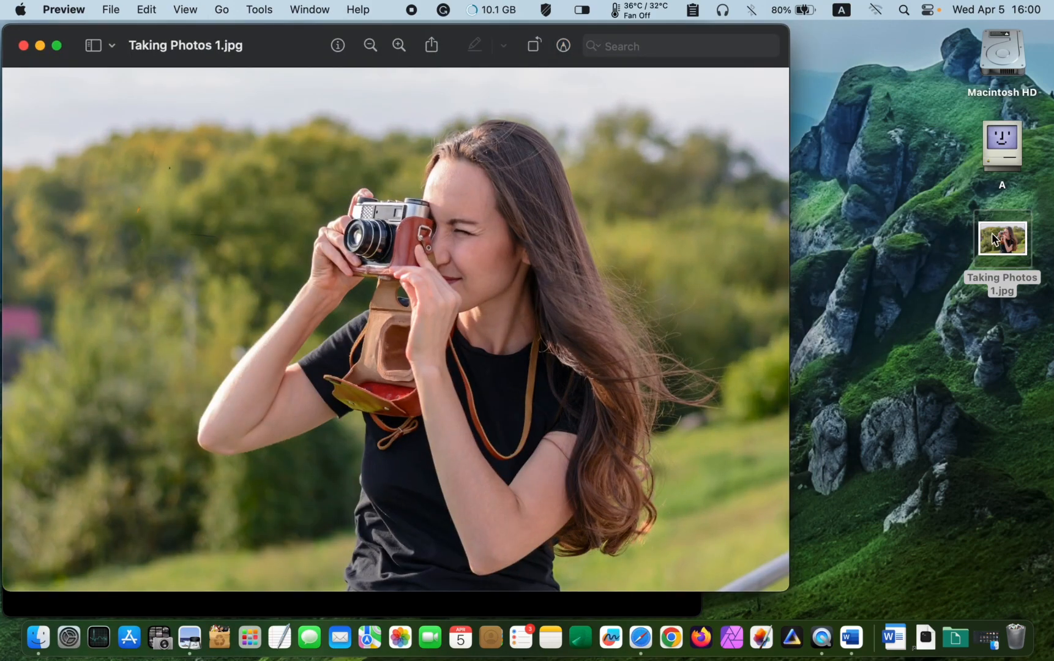
key(super+v)
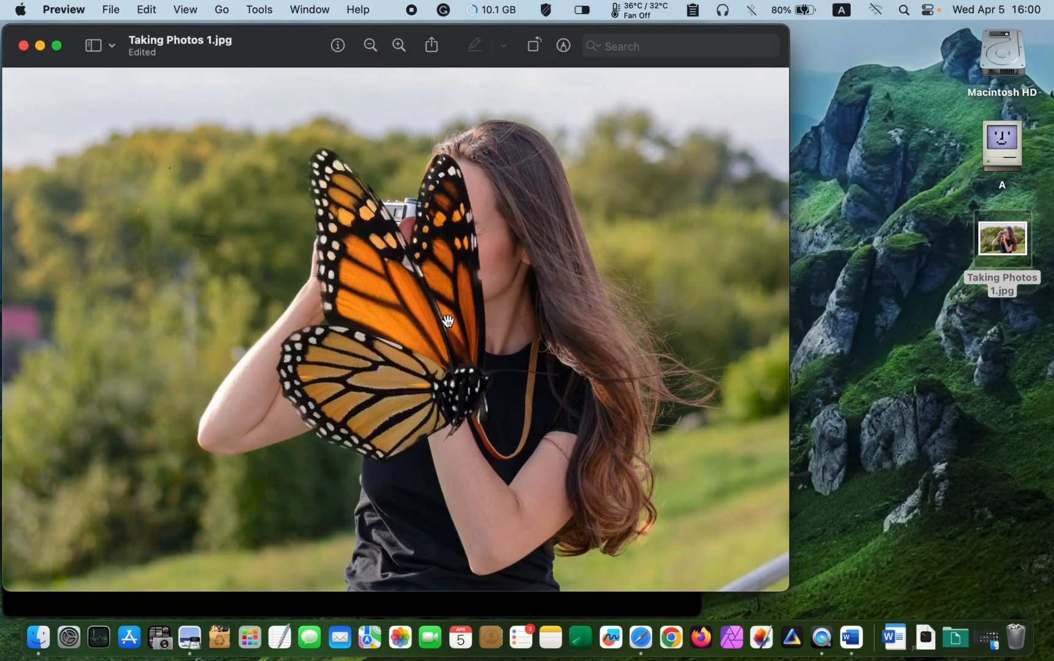
Step: Shrink the pasted butterfly and place it over the trees to the left of the woman's camera
drag(428, 312, 228, 252)
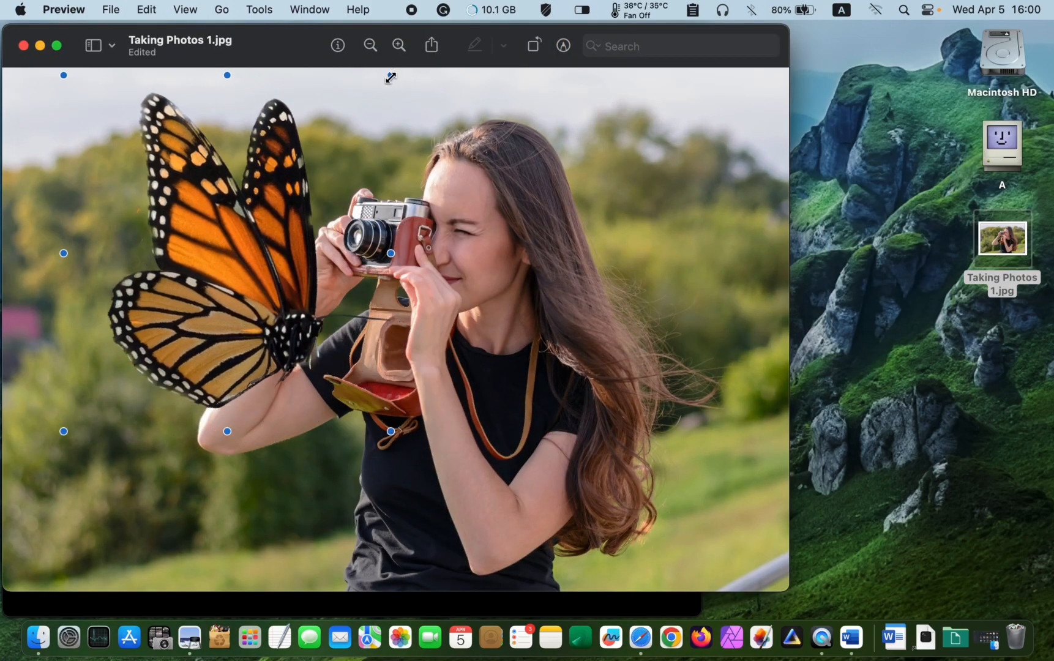
drag(392, 76, 227, 340)
drag(178, 367, 176, 217)
click(156, 328)
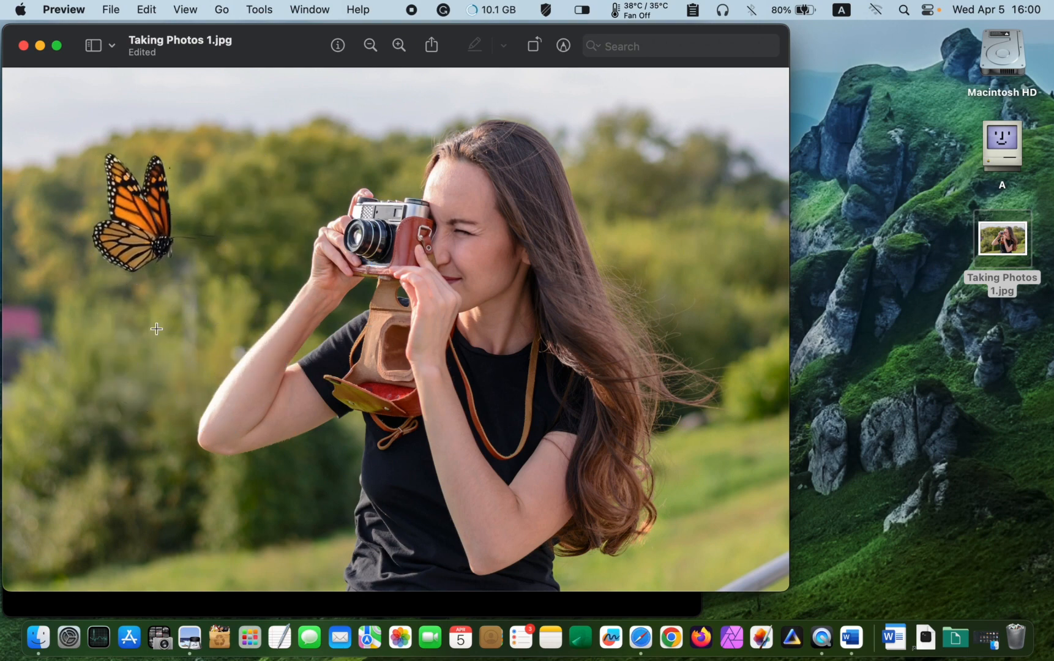